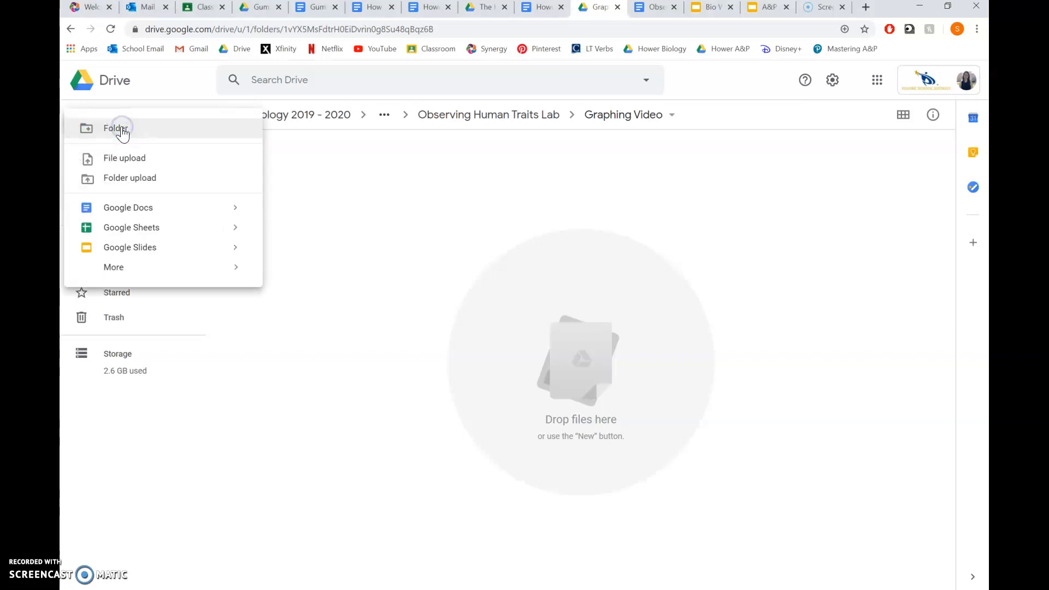
- Create a blank Google Sheets spreadsheet in the Graphing Video folder
click(143, 237)
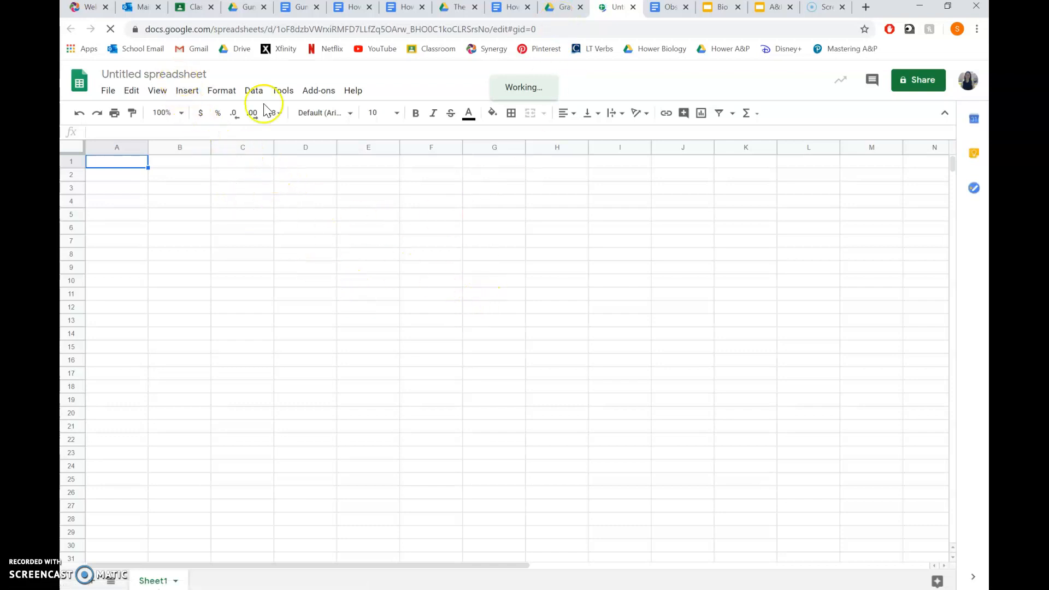
- View the list of Google apps from the Graphing Video folder in Drive and return to the untitled spreadsheet
click(563, 7)
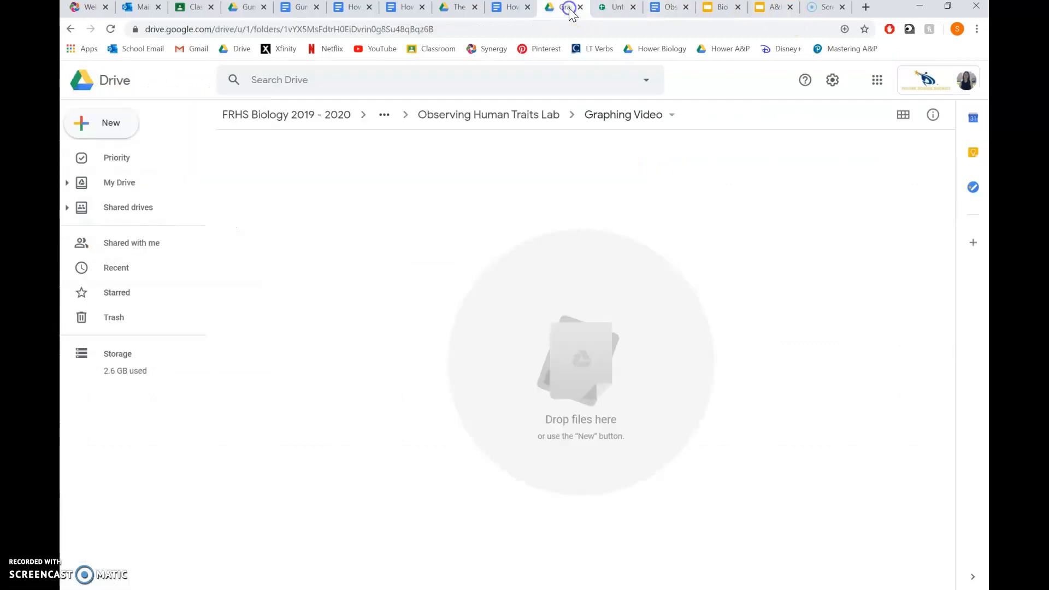
click(879, 87)
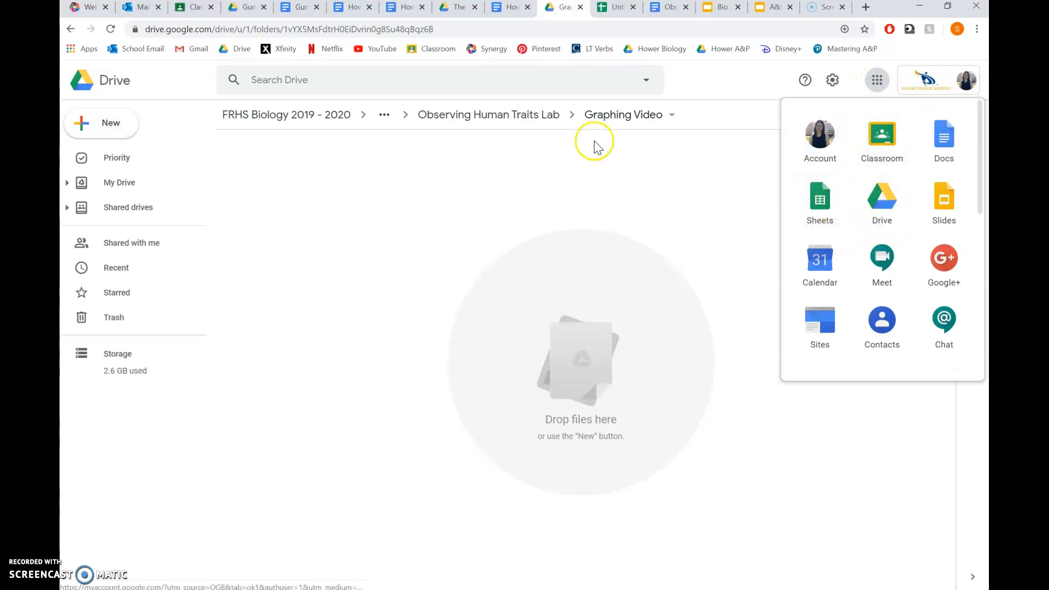
click(613, 7)
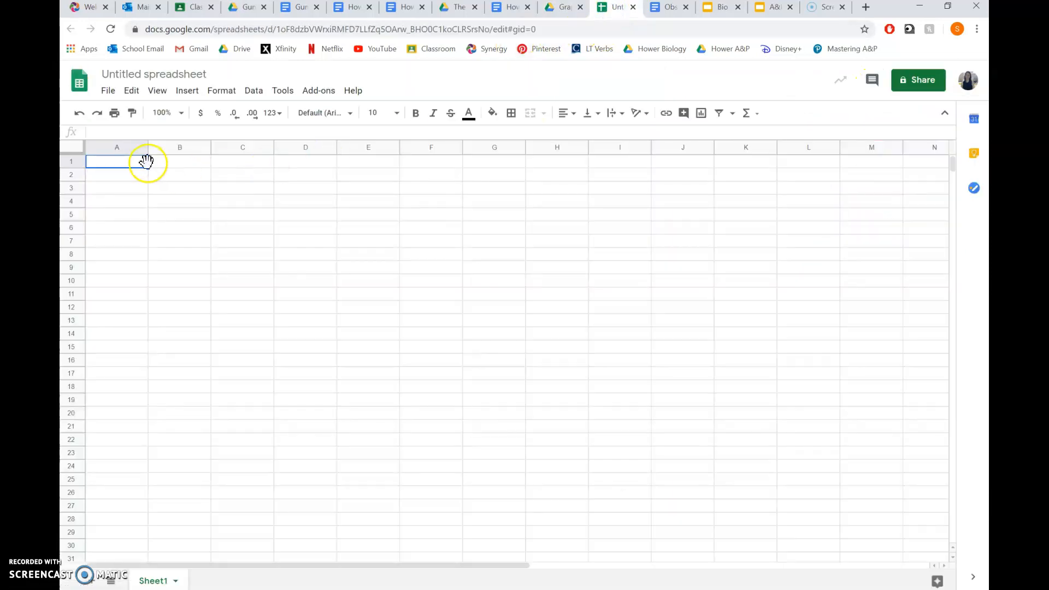
- Rename the spreadsheet as Observing Human Traits Lab Data
click(139, 76)
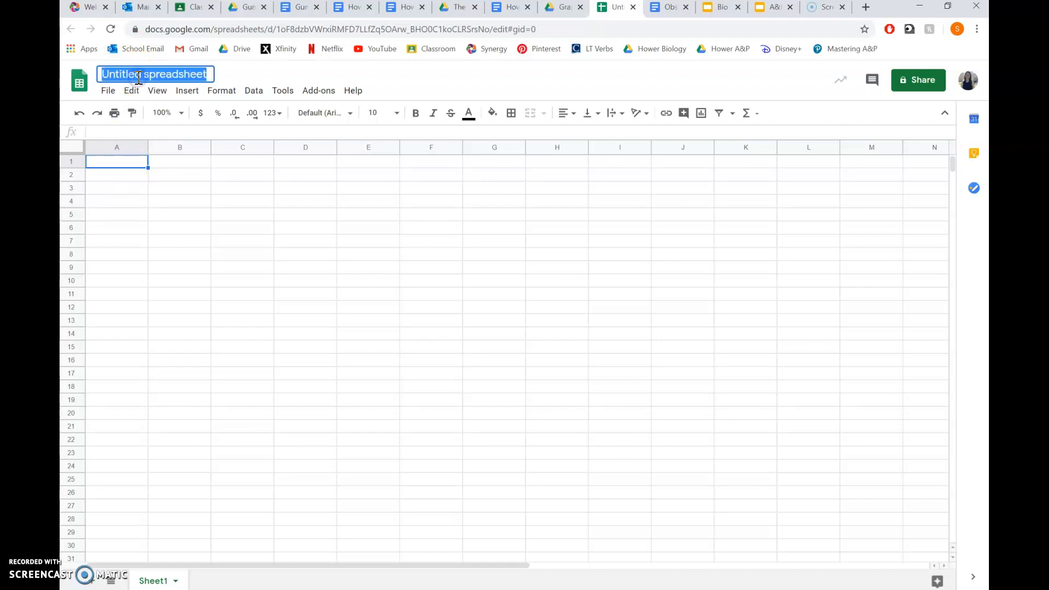
text(Obse)
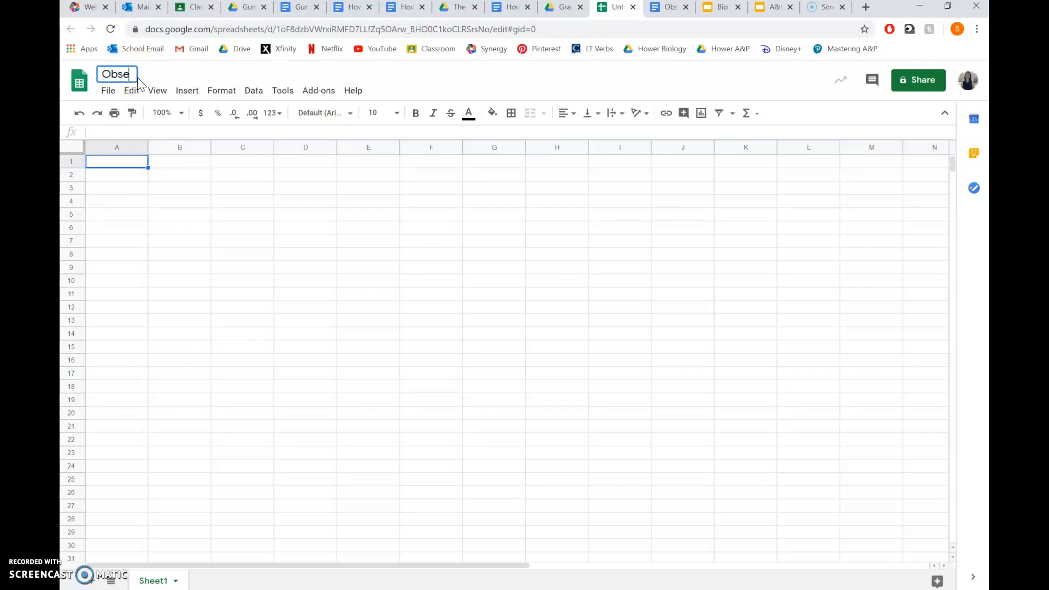
text(rving Human Traits Lab Data)
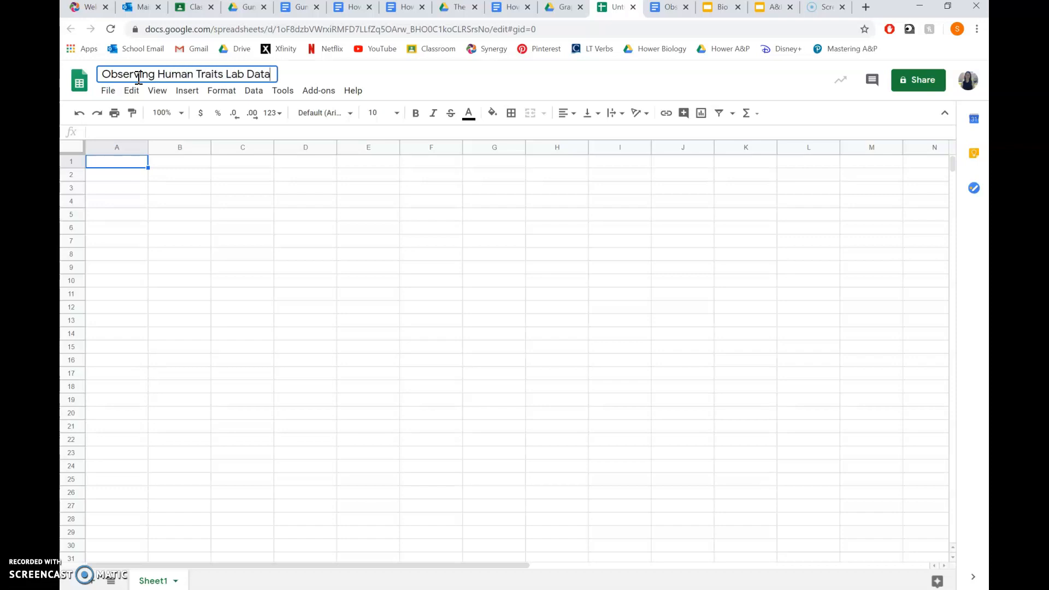
click(102, 167)
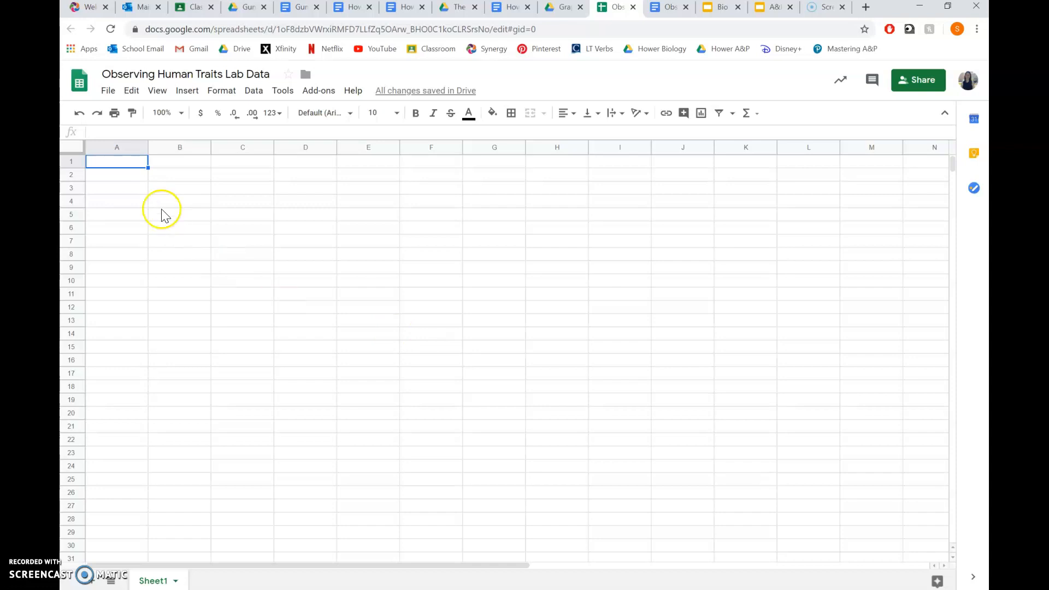
- Enter the header Trait in A1 with Eye Color, Hair Color, Height and Diet below it in A2:A5
click(129, 162)
text(Trait)
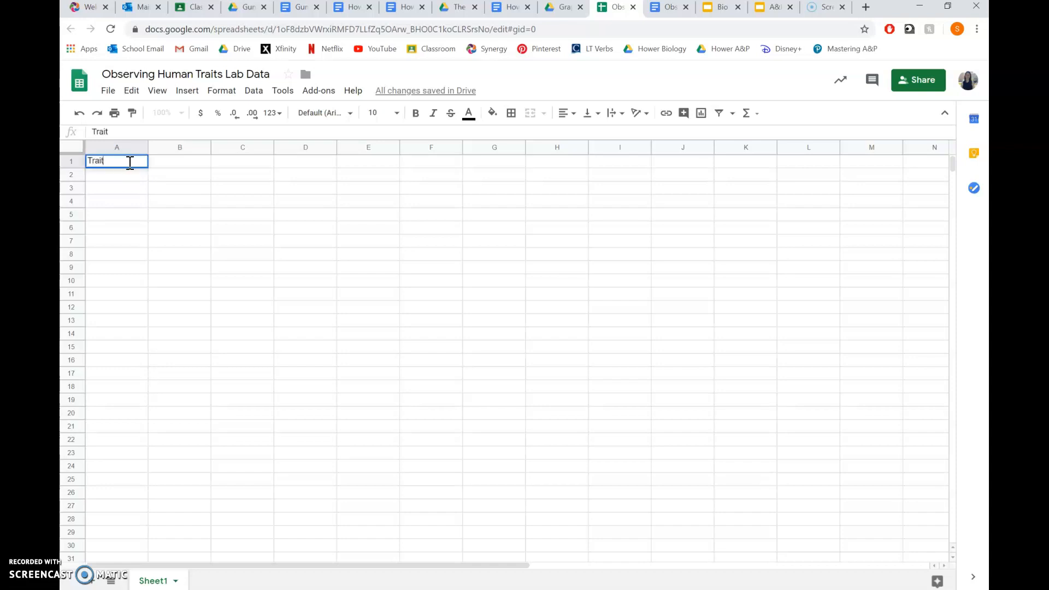
key(Return)
text(Eye Color)
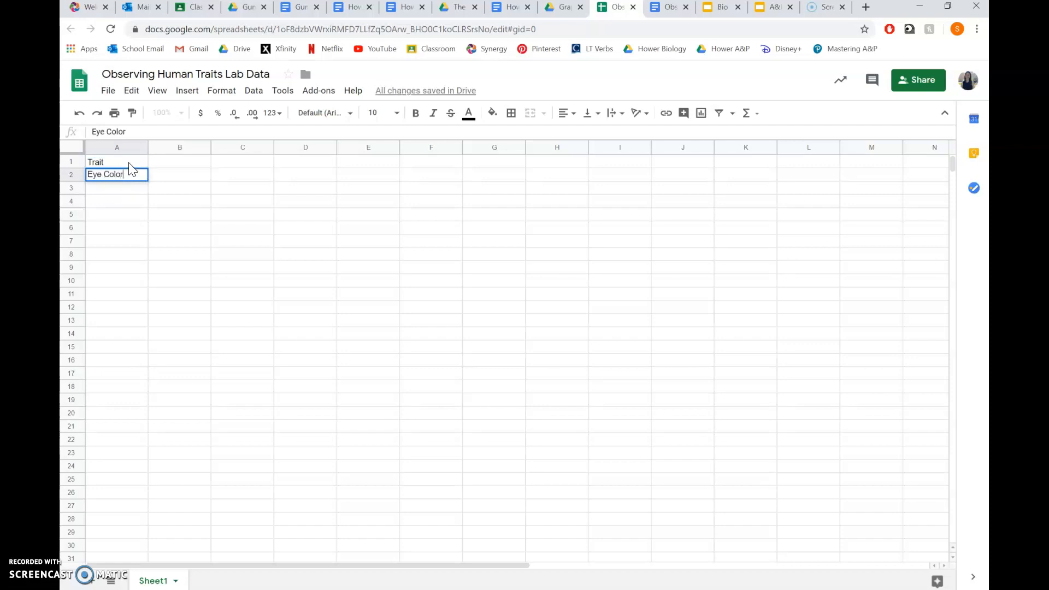
key(Return)
text(Hair Color)
key(Return)
text(Height)
key(Return)
text(Di)
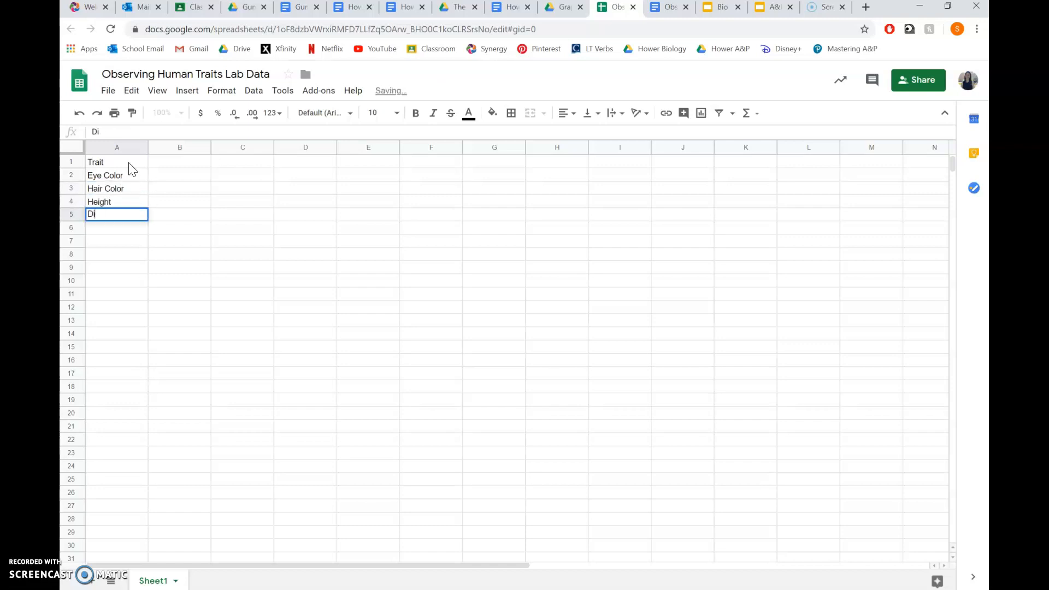
text(et)
- Make the Trait header in A1 bold
click(112, 163)
key(ctrl+b)
click(116, 229)
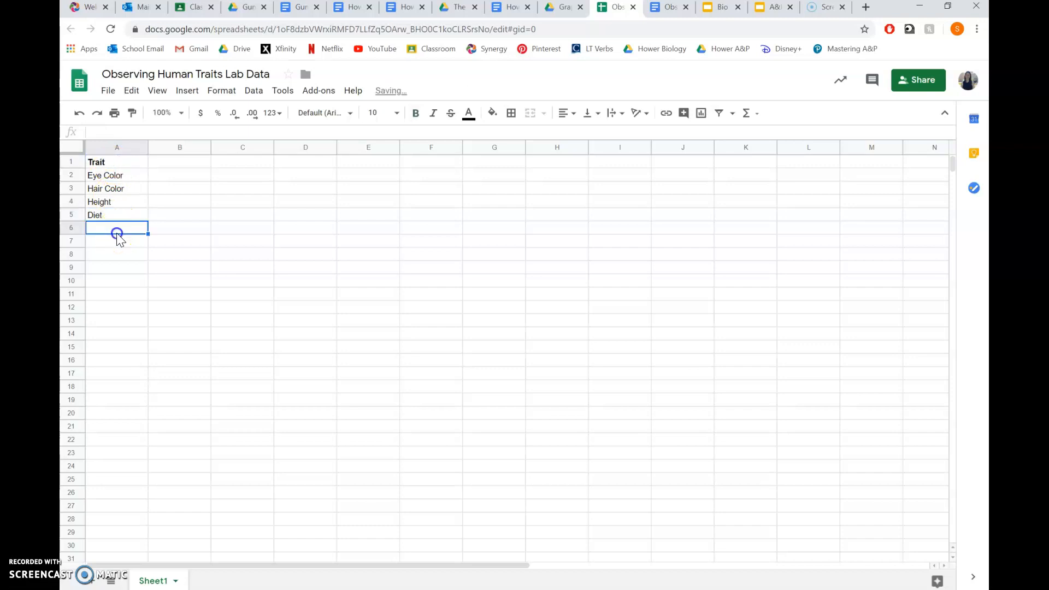
- Enter the column headers Frequency of Form 1 in B1 and Frequency of Form 2 in C1
click(191, 162)
text(Freque)
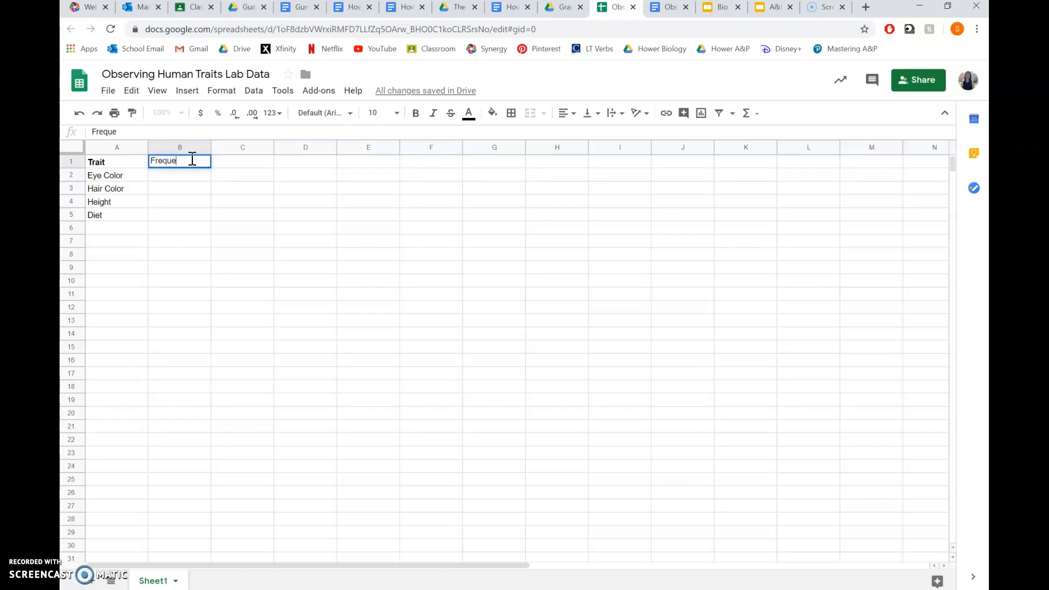
text(ncy of Form 1)
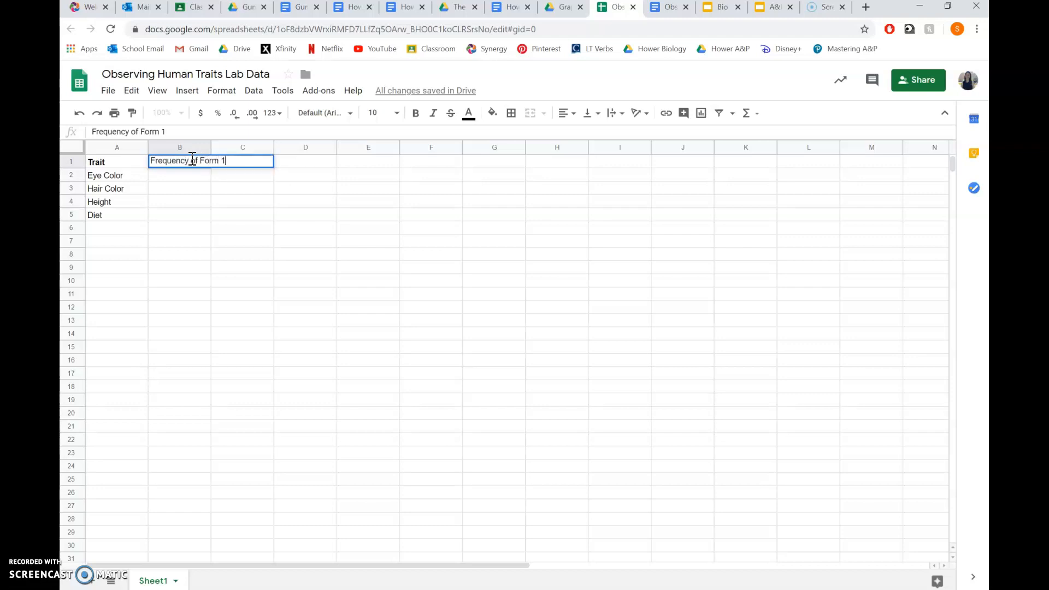
key(Tab)
text(Form)
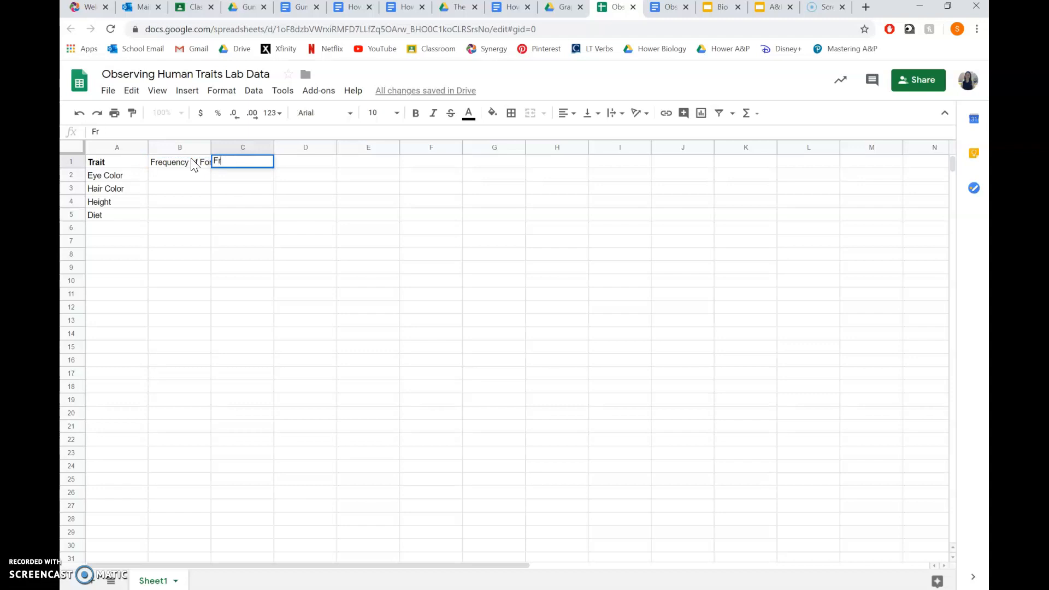
text(FOrmorm 2)
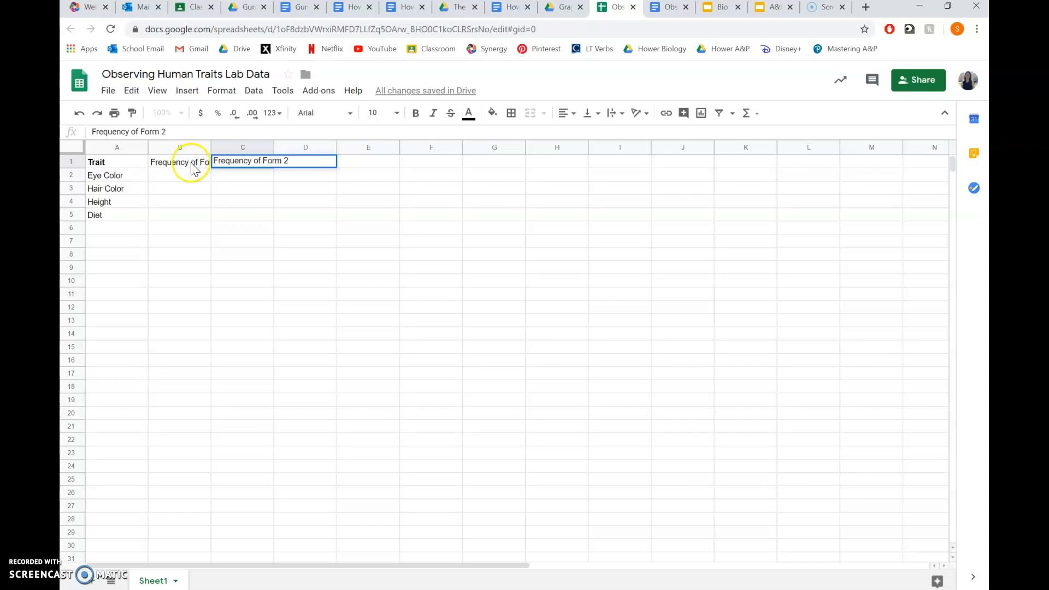
click(192, 162)
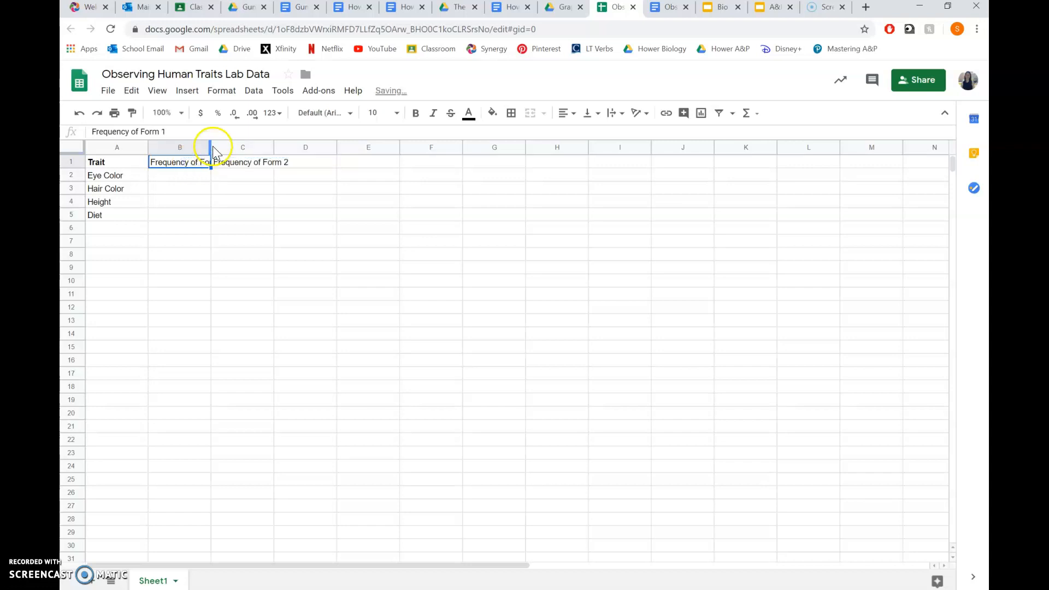
- Fit the widths of columns B and C to their header text
double_click(211, 147)
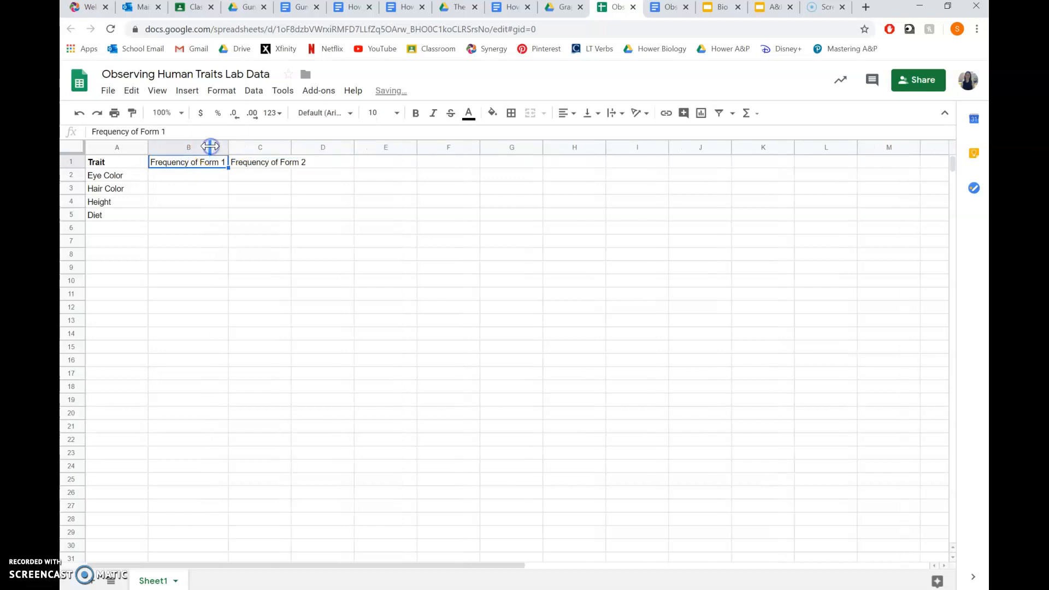
double_click(292, 148)
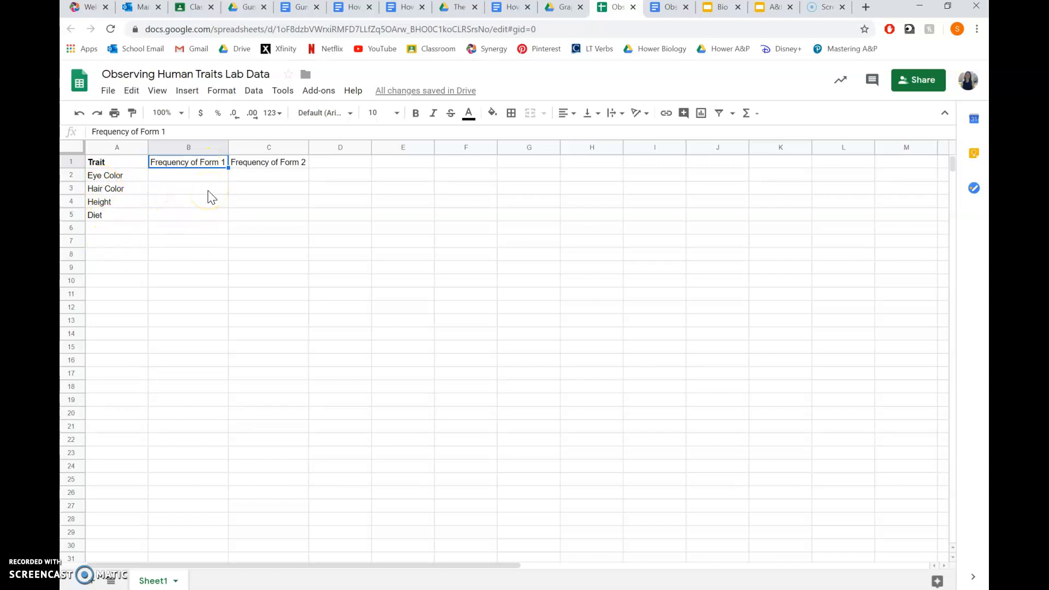
click(192, 178)
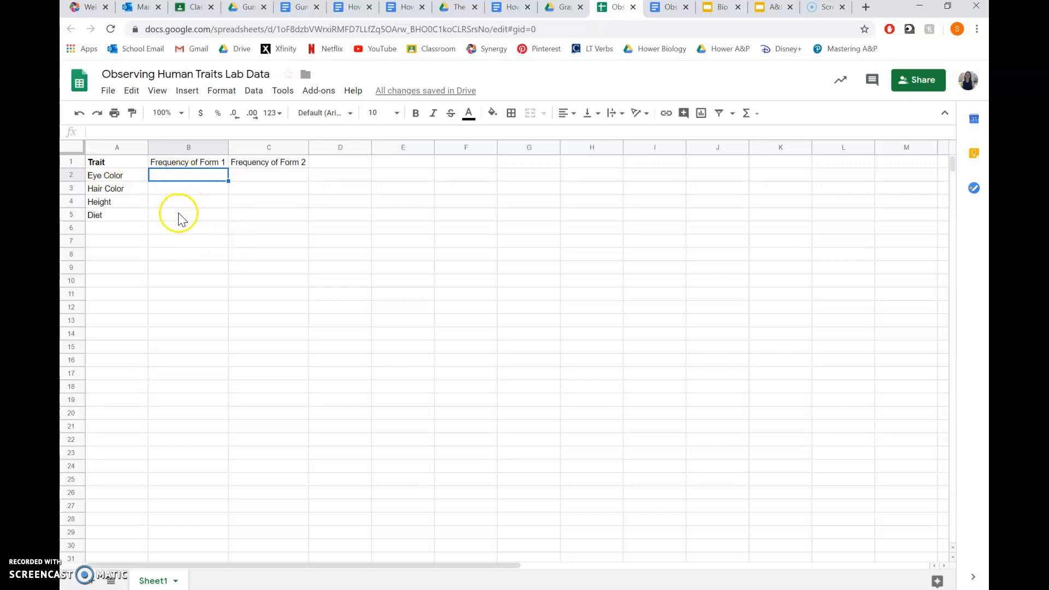
- Try to make all three headers in A1:C1 bold at once
drag(141, 164, 250, 159)
key(ctrl+b)
click(140, 198)
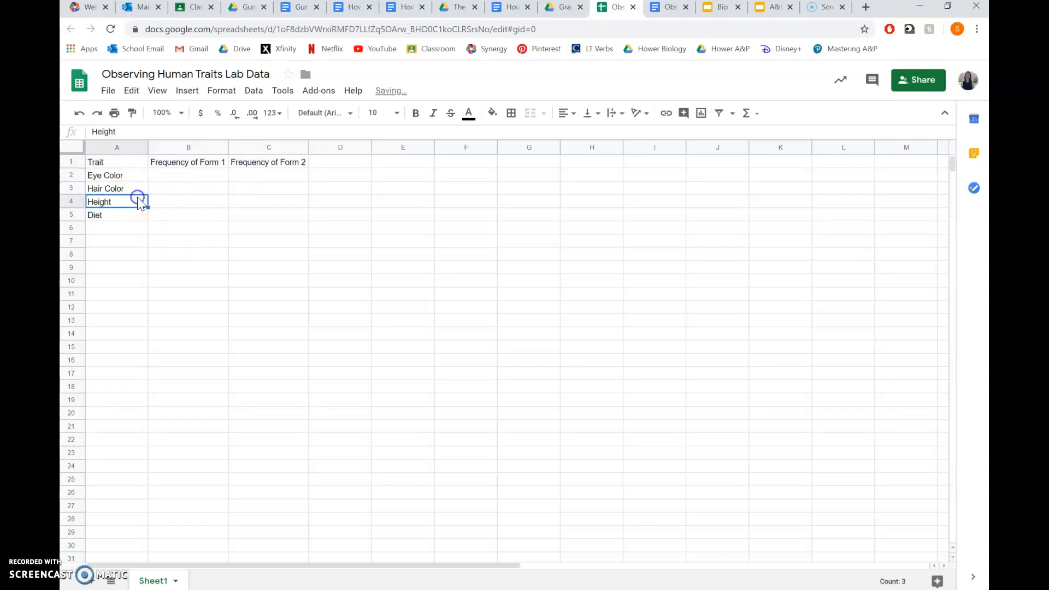
- Make the headers in A1:C1 bold and refit the widths of columns B and C to the bold text
drag(137, 165, 237, 159)
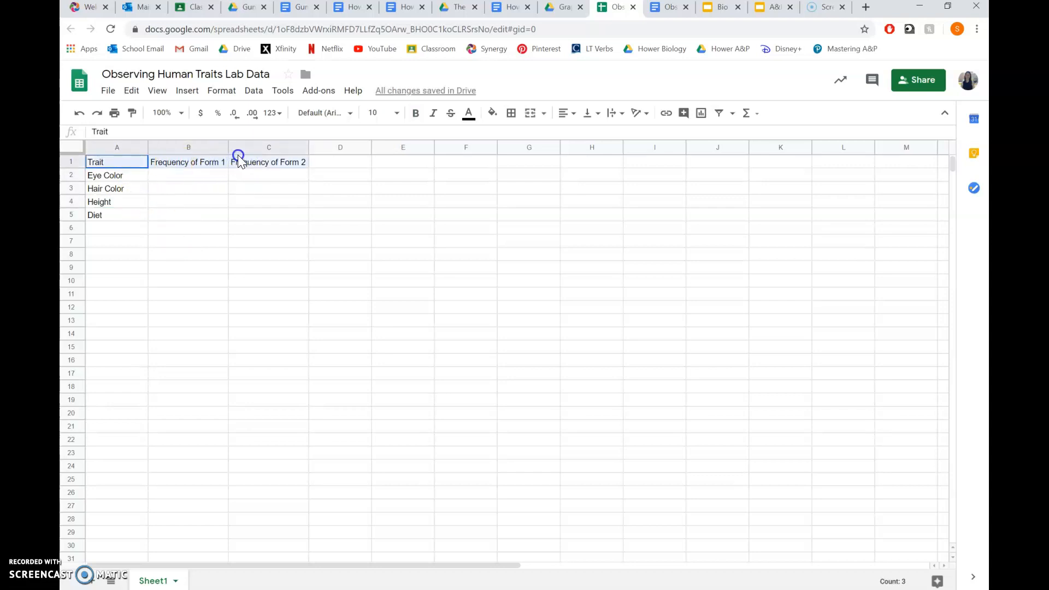
key(ctrl+b)
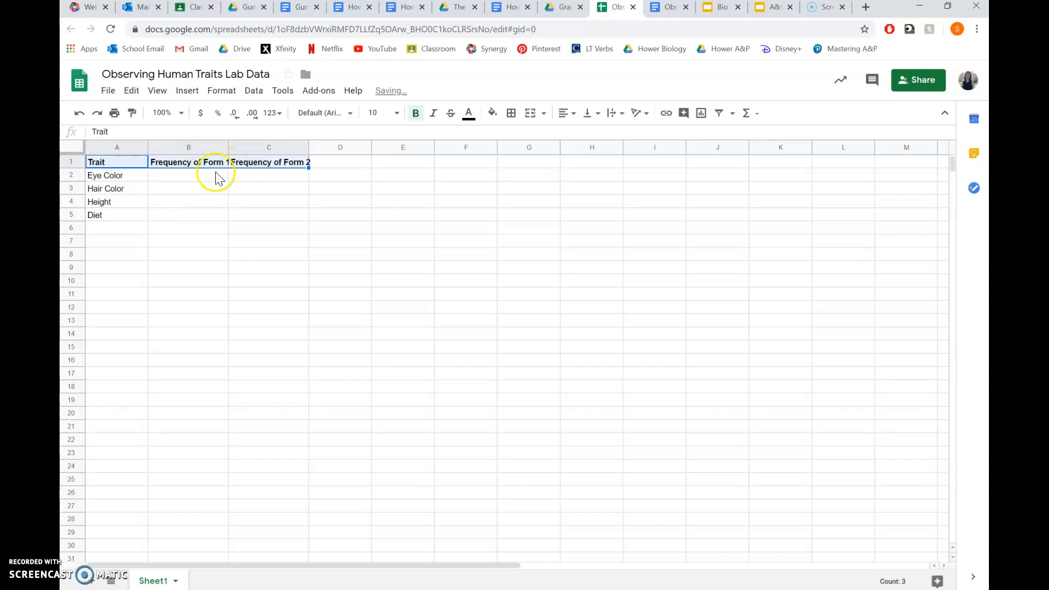
click(220, 194)
double_click(229, 147)
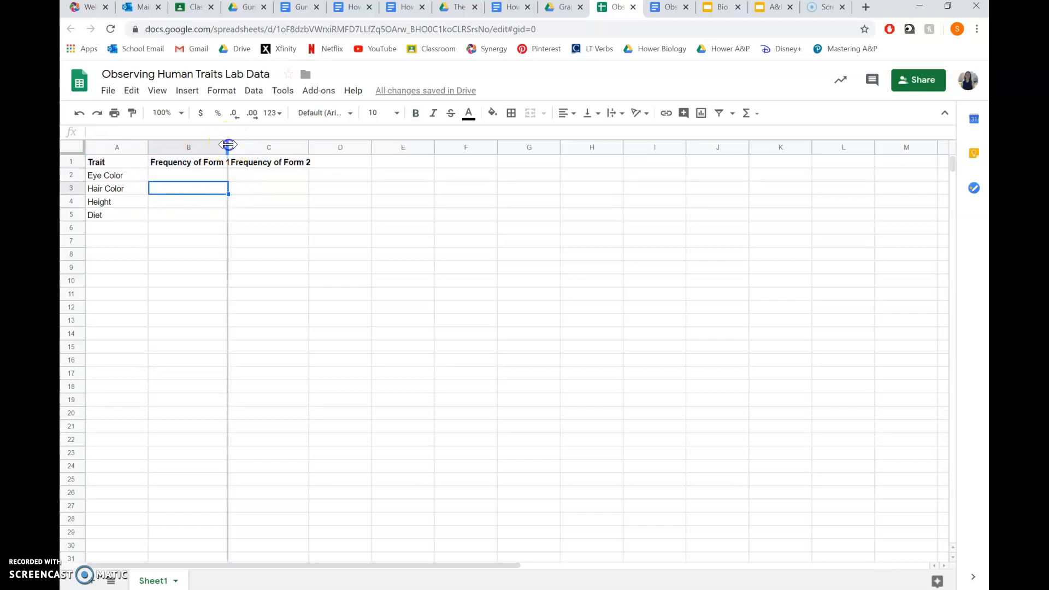
double_click(313, 147)
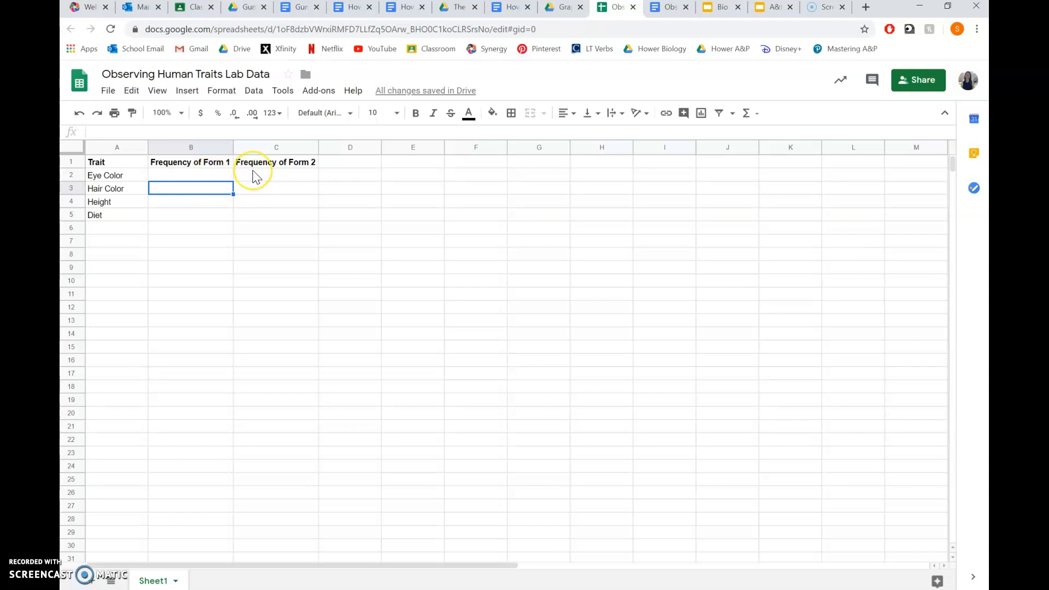
- Enter the Form 1 and Form 2 frequencies 45 and 55 for Eye Color and 80 and 20 for Hair Color
click(182, 167)
key(Down)
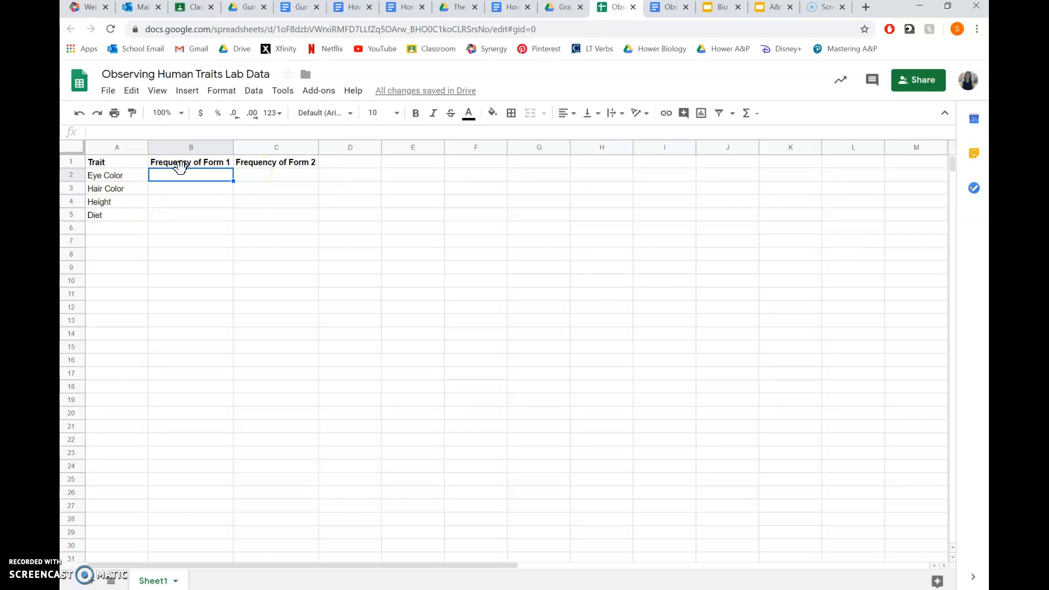
text(45)
key(Tab)
text(55)
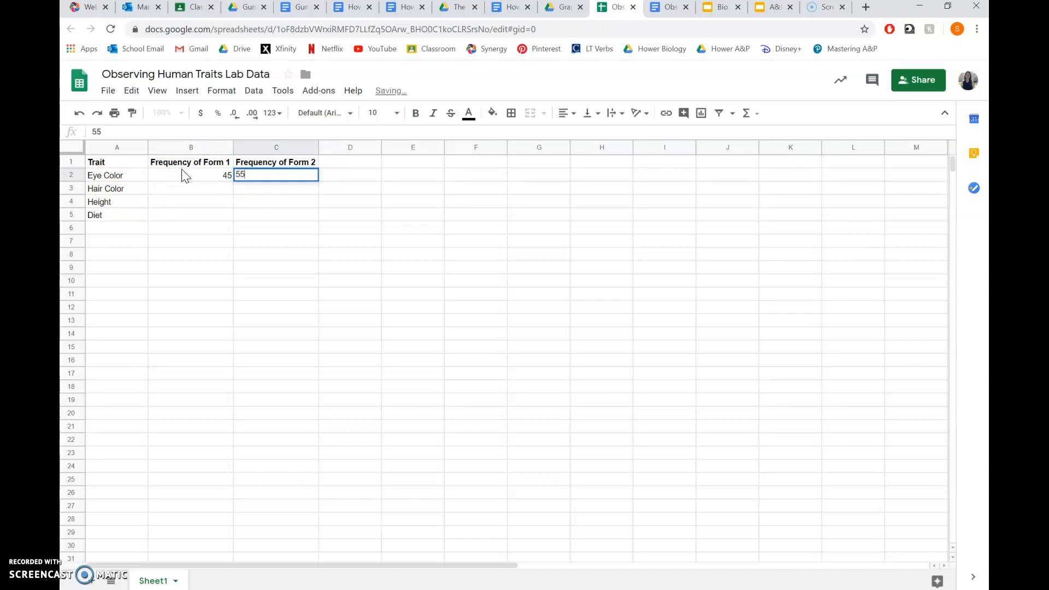
key(Return)
text(80)
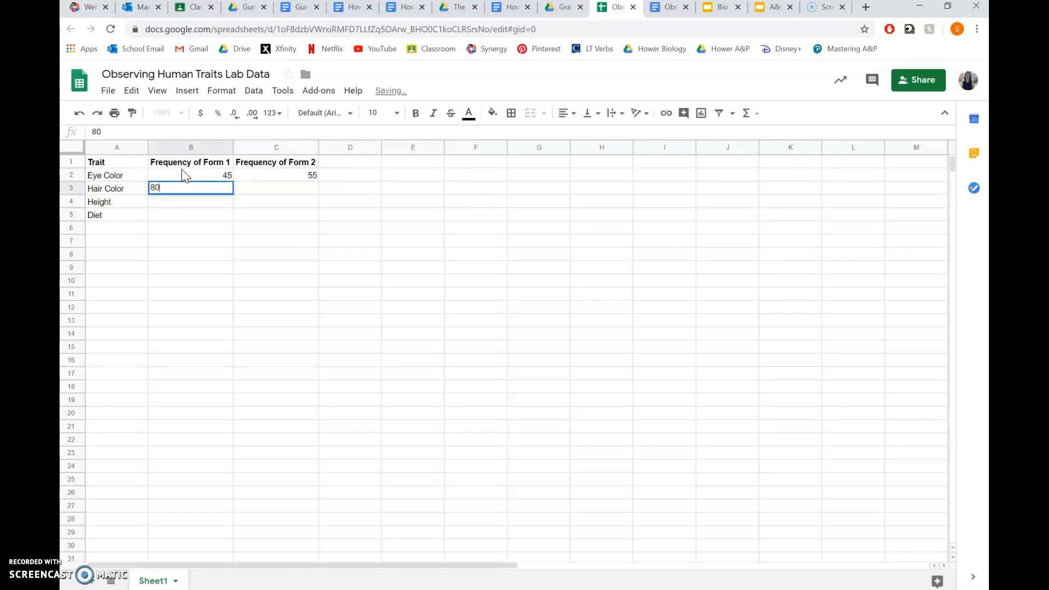
key(Tab)
text(20)
key(Return)
- Enter the Form 1 and Form 2 frequencies 30 and 70 for Height and 10 and 90 for Diet
text(30)
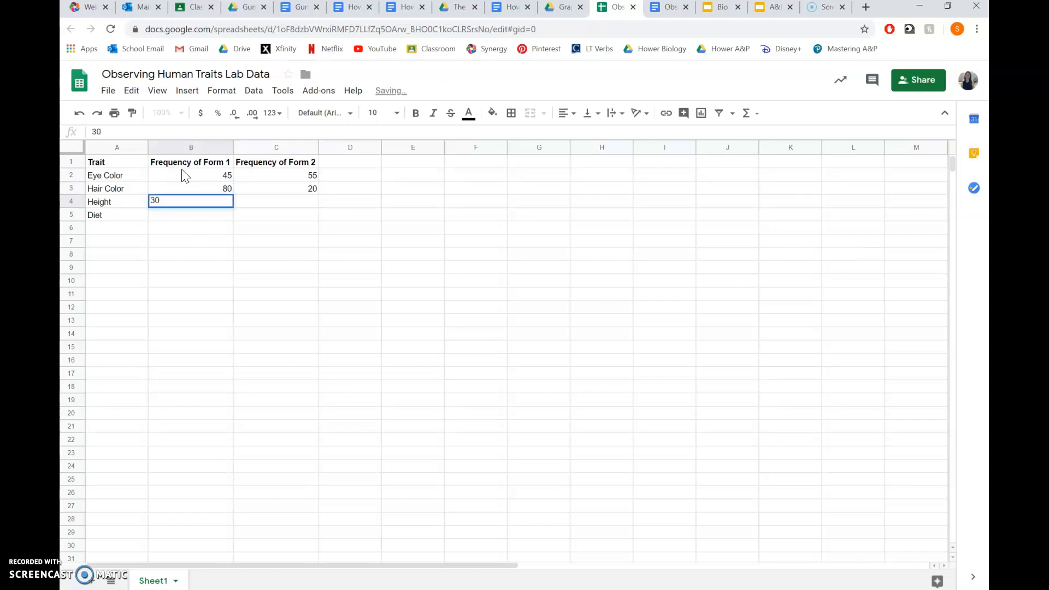
key(Tab)
text(70)
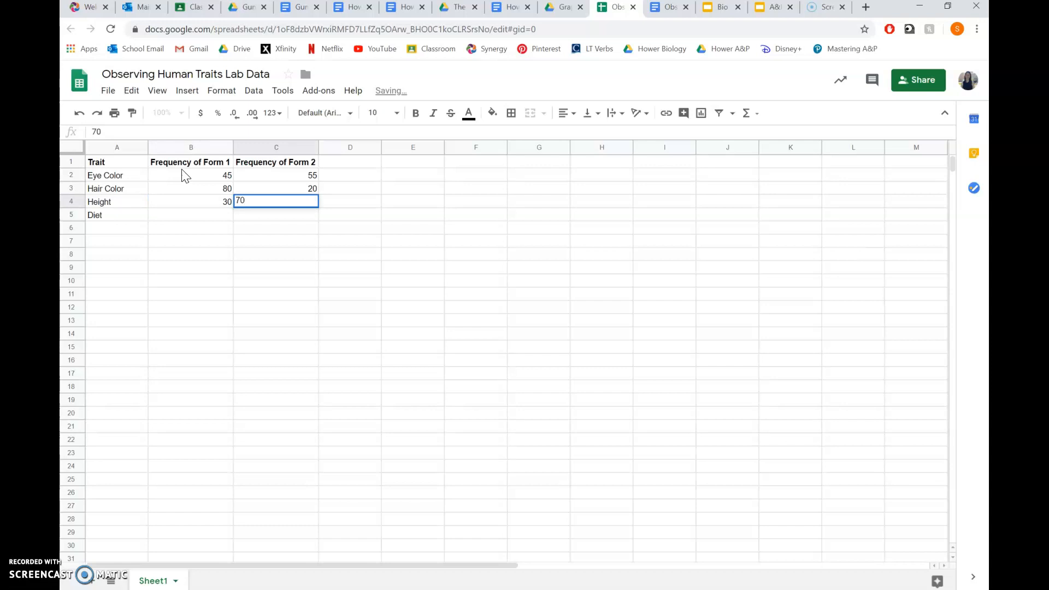
key(Return)
text(`10)
key(BackSpace)
text(10)
key(Tab)
text(9)
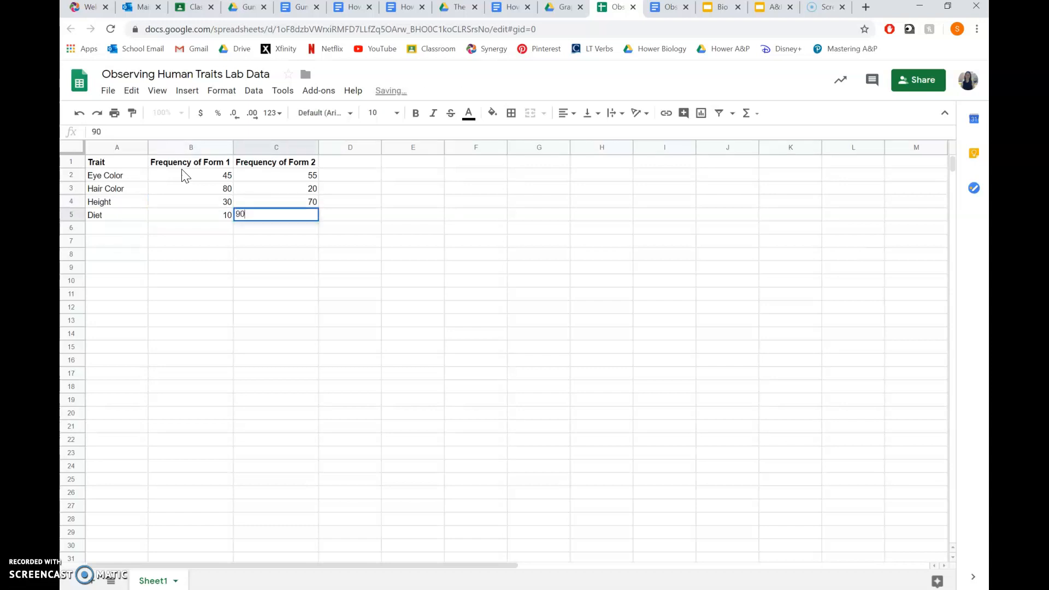
click(184, 242)
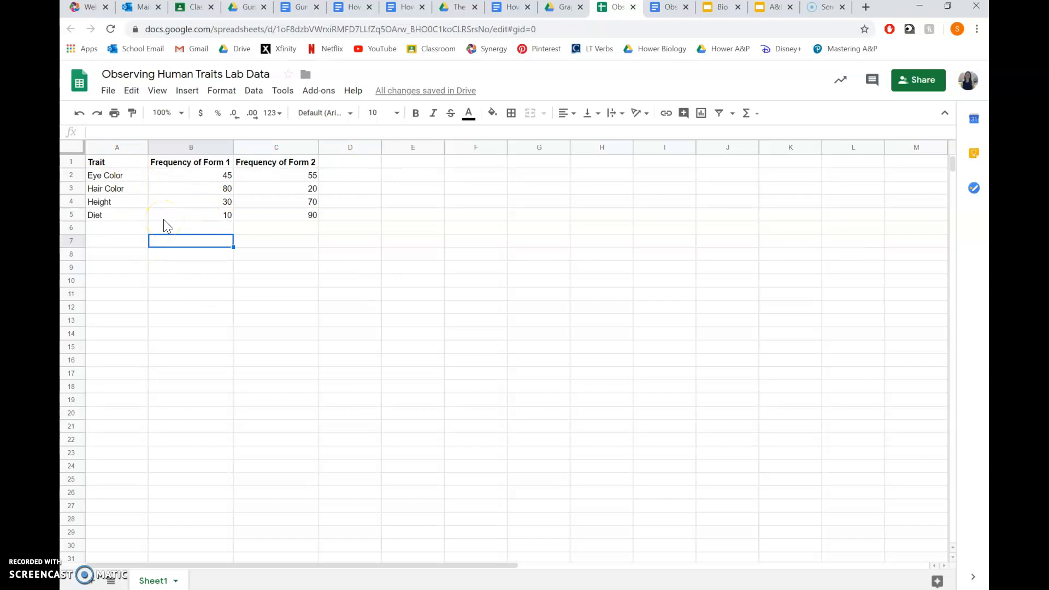
- Insert a bar chart from the trait frequency table in A1:C5
click(136, 165)
drag(136, 166, 247, 217)
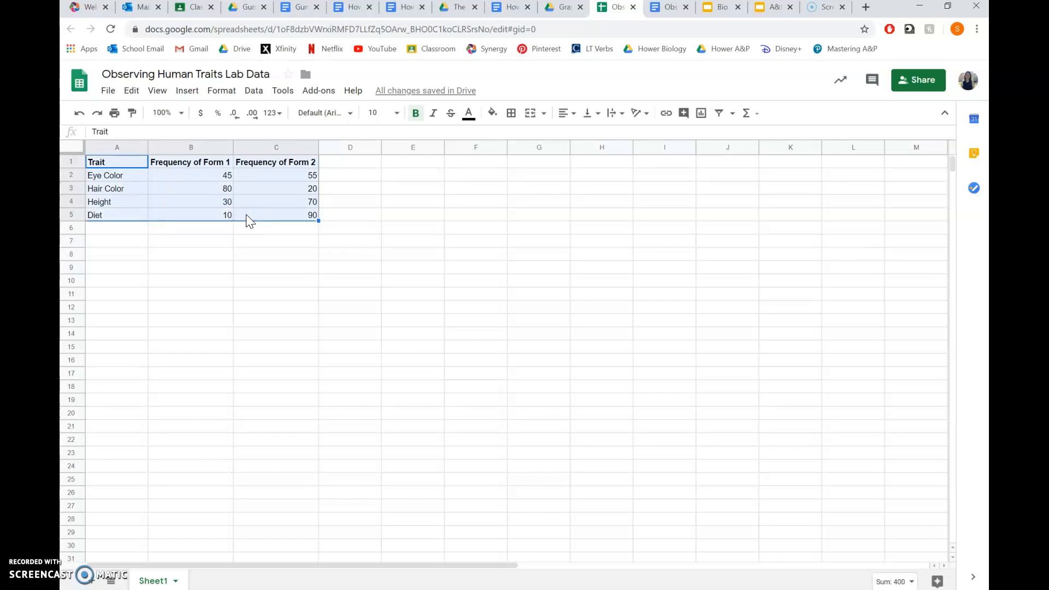
click(701, 116)
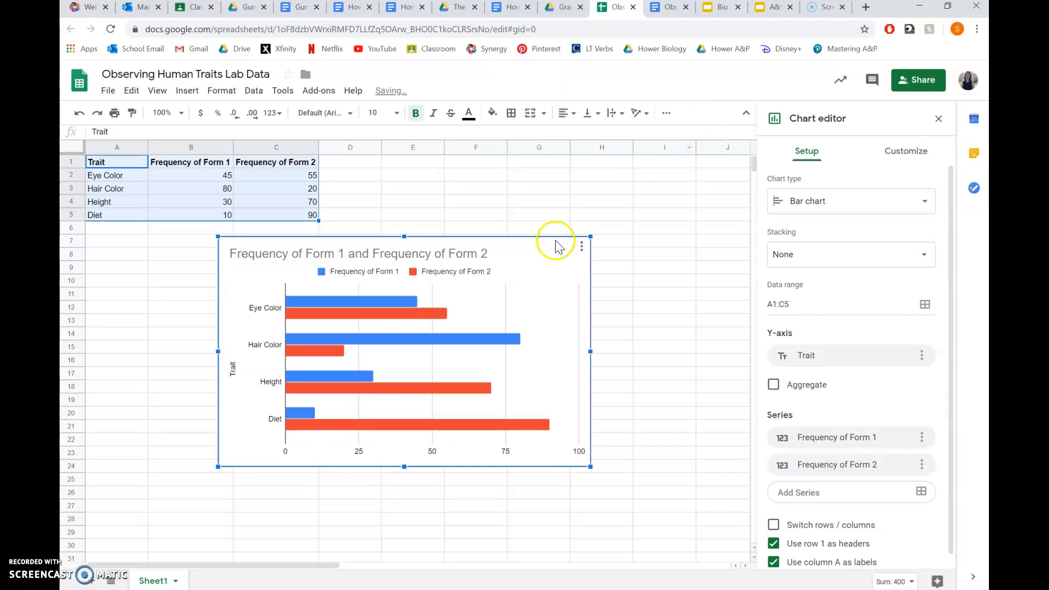
click(526, 260)
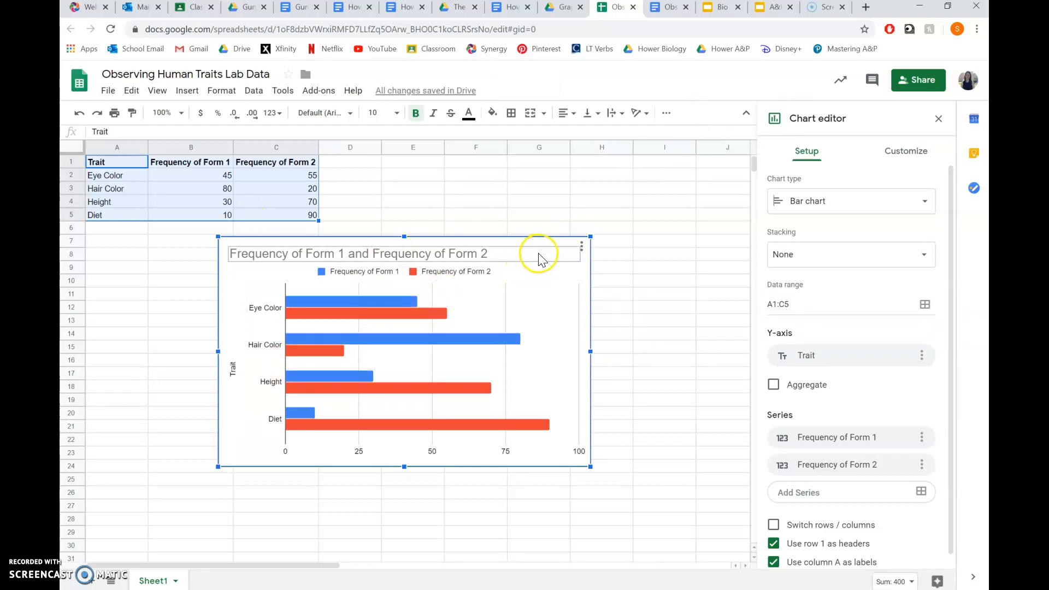
- Move the chart up beside the data table and delete its title
drag(553, 241, 683, 186)
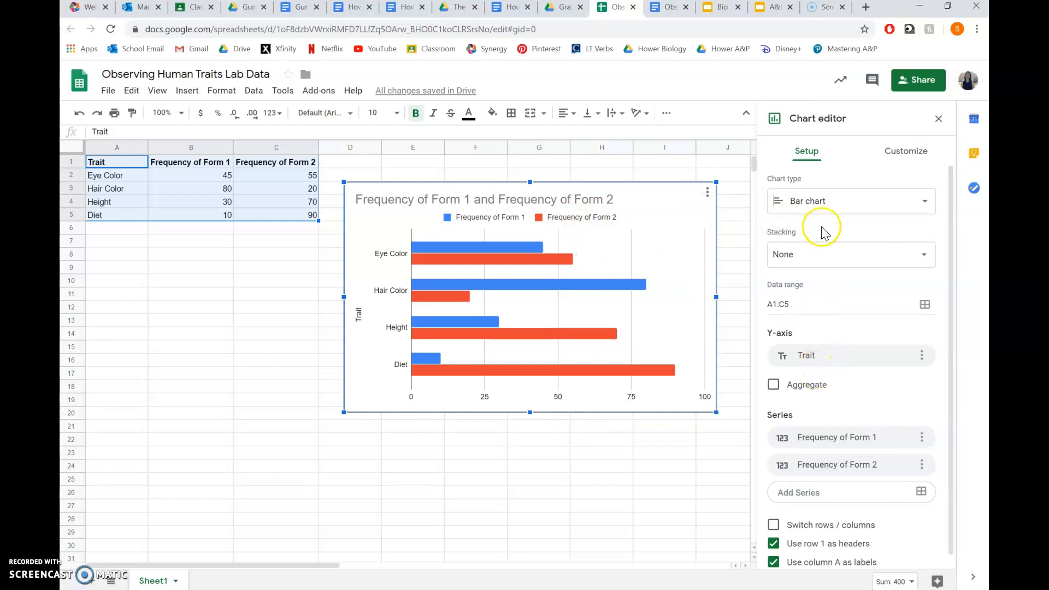
click(900, 159)
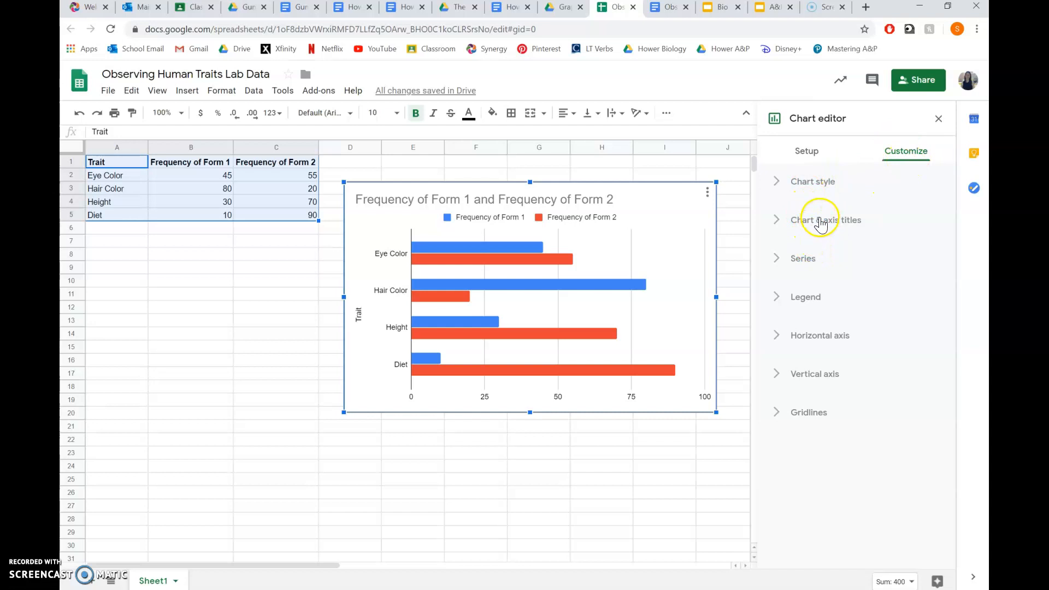
click(820, 222)
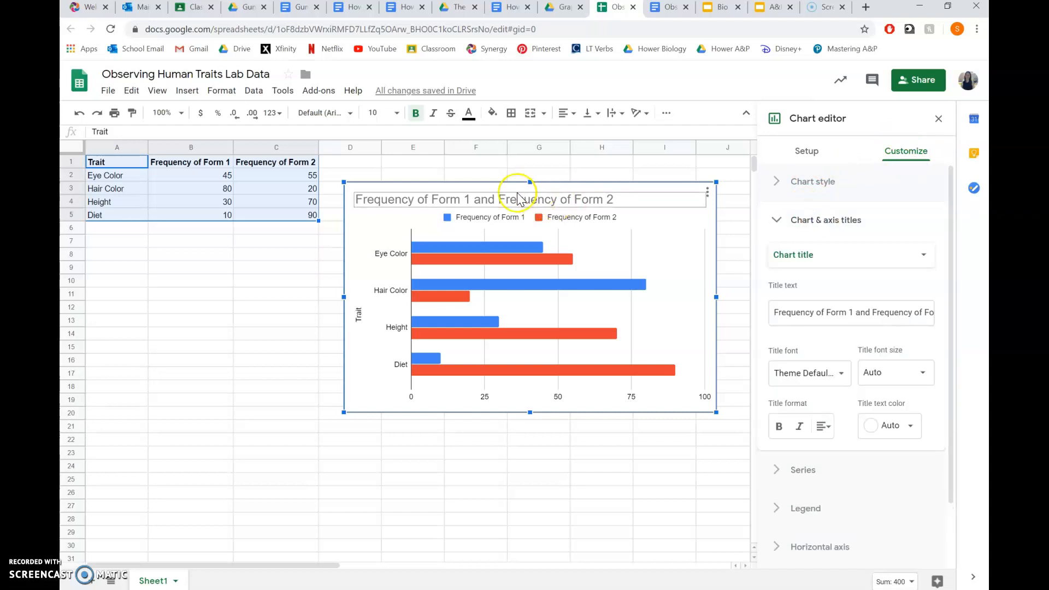
click(634, 206)
key(BackSpace)
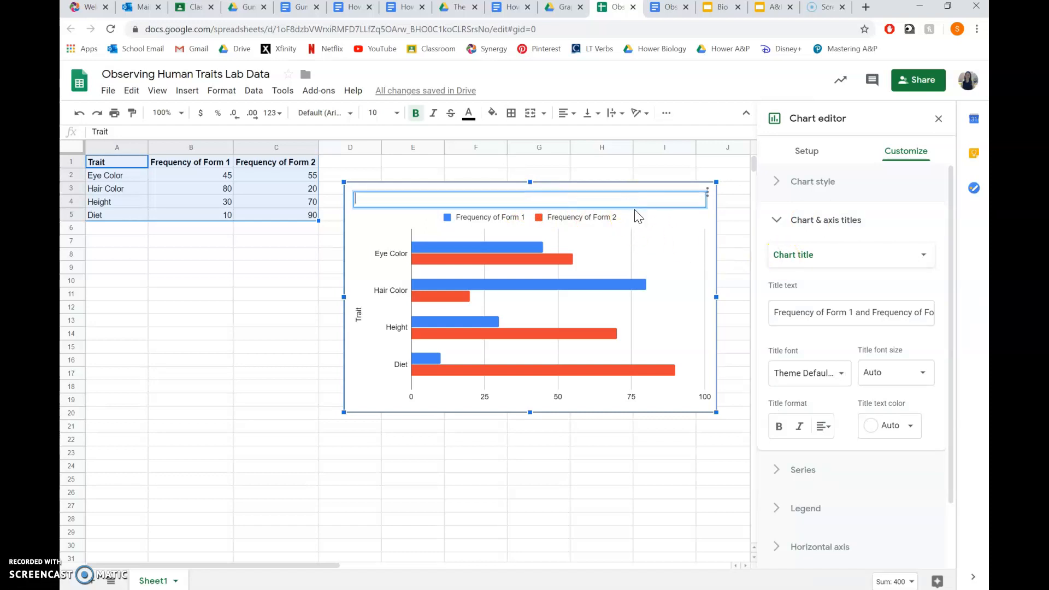
key(Return)
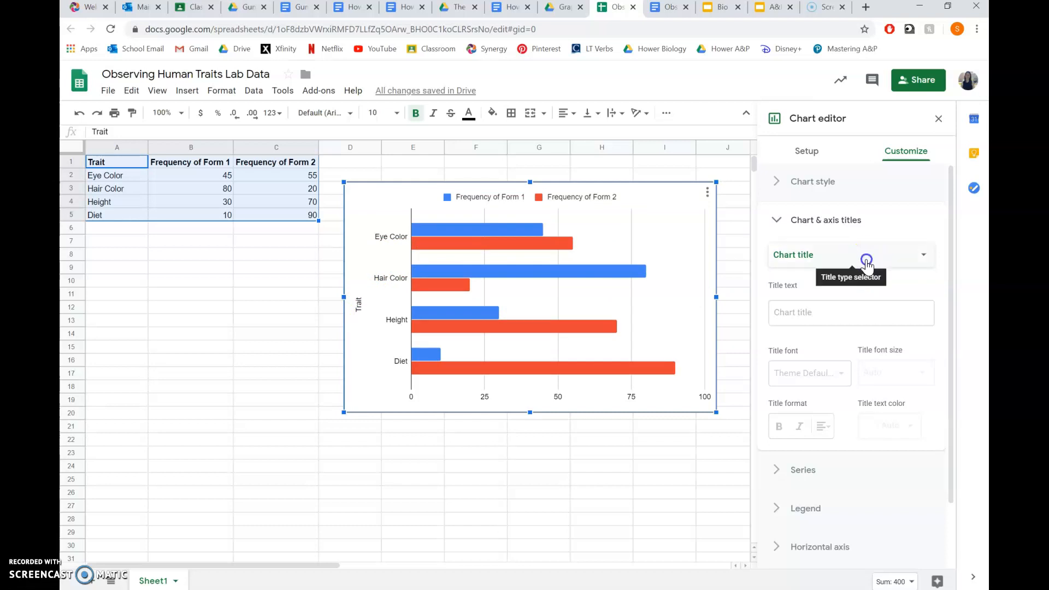
- Set the bar chart's horizontal axis title to "Frequency (%)"
click(867, 260)
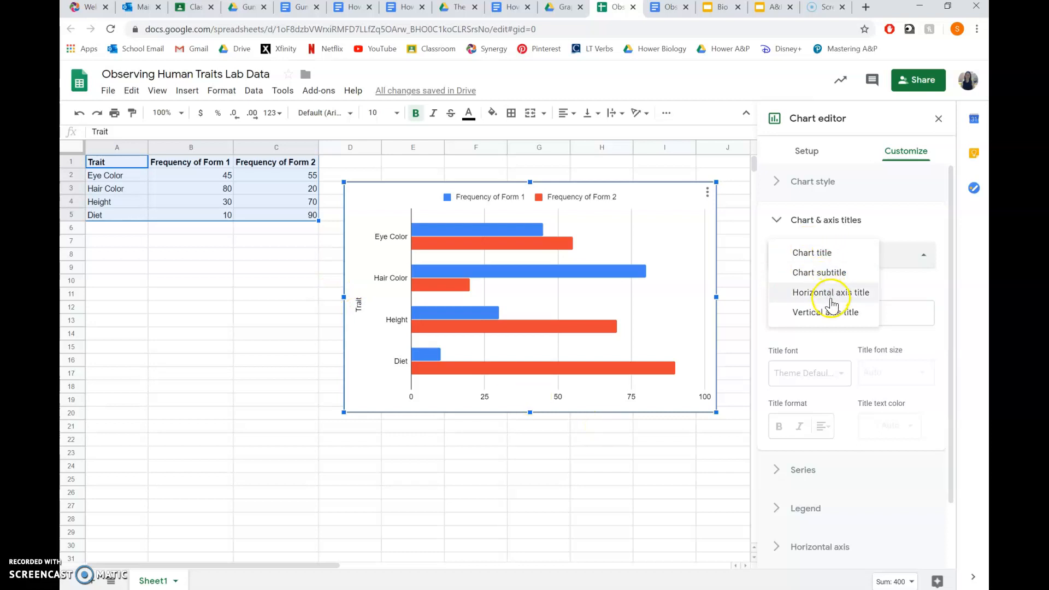
click(830, 292)
click(821, 312)
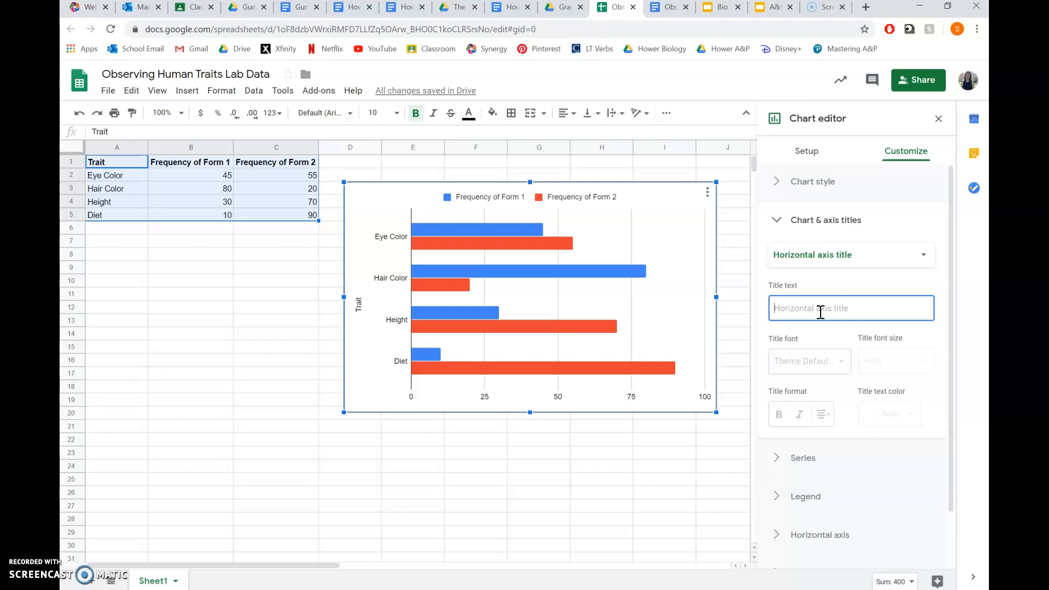
text(Frequency (%)
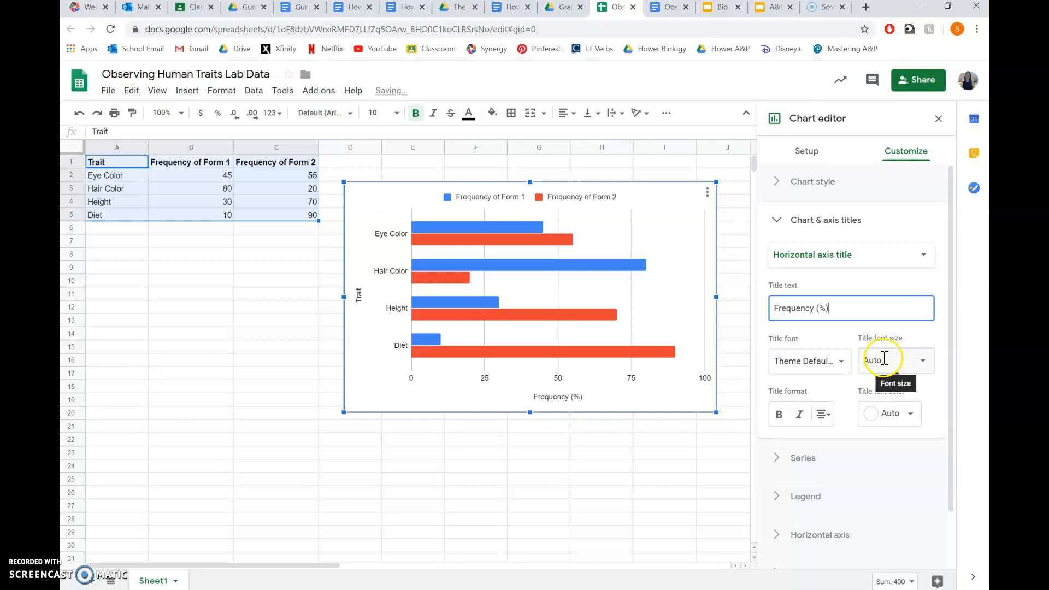
- Examine the chart's vertical axis title settings and close the chart and axis titles section
click(816, 265)
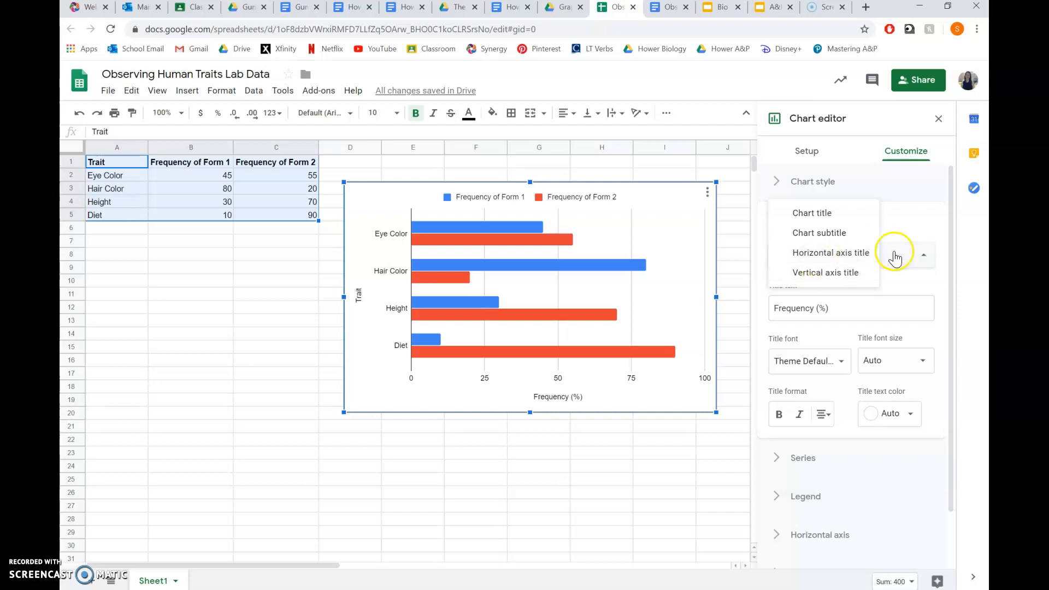
click(897, 257)
click(862, 263)
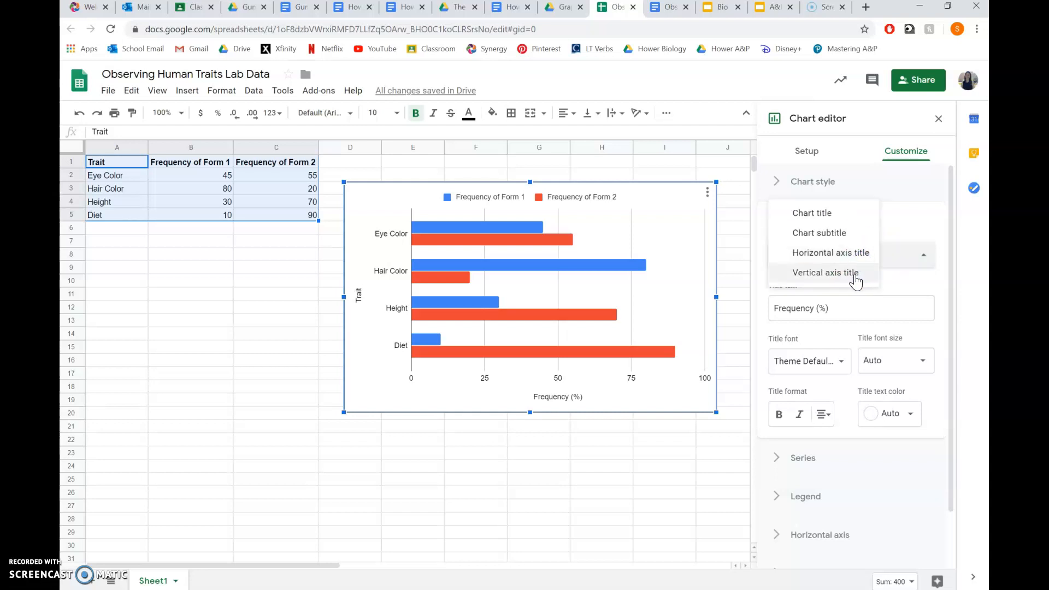
click(857, 274)
click(820, 306)
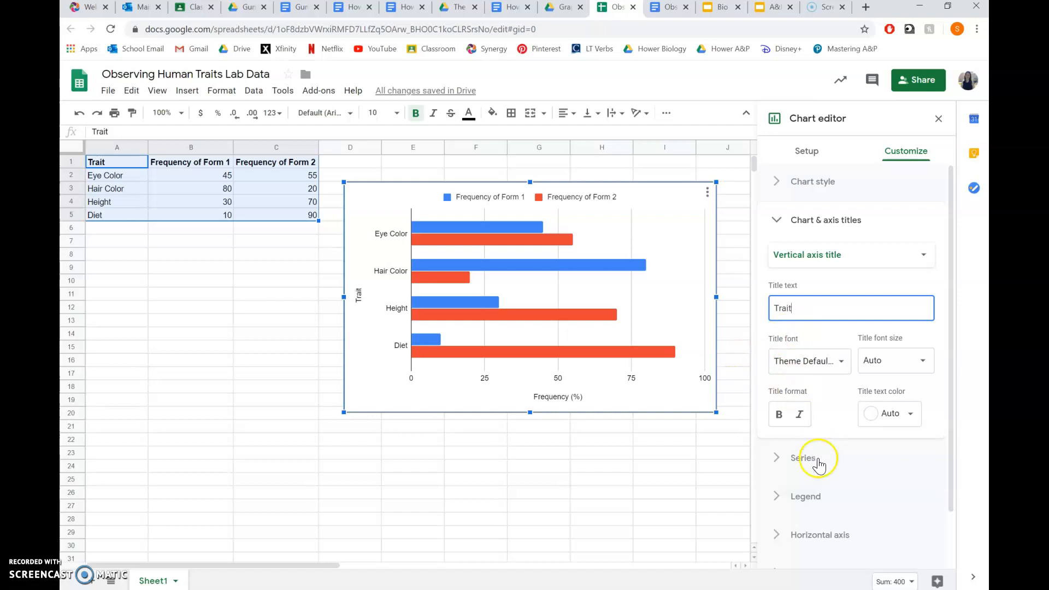
click(821, 224)
- Change the chart type to the suggested column chart
click(807, 151)
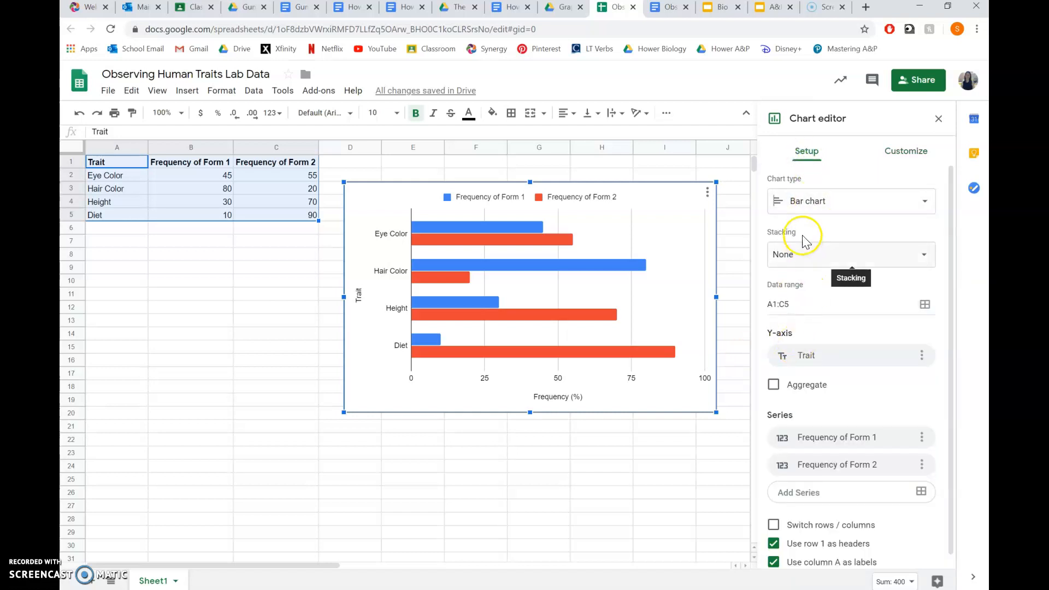
click(819, 202)
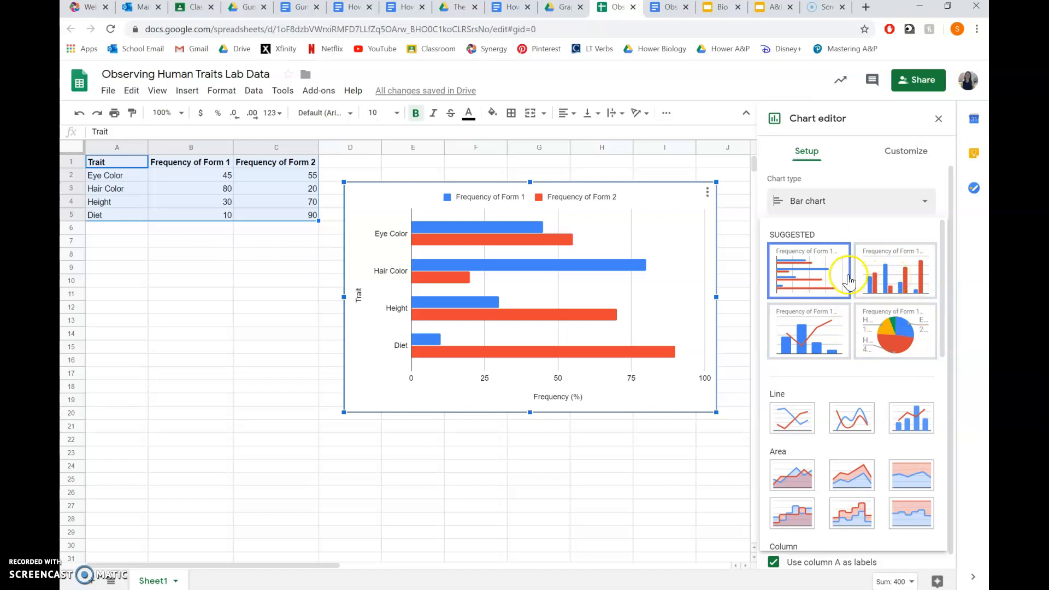
click(873, 274)
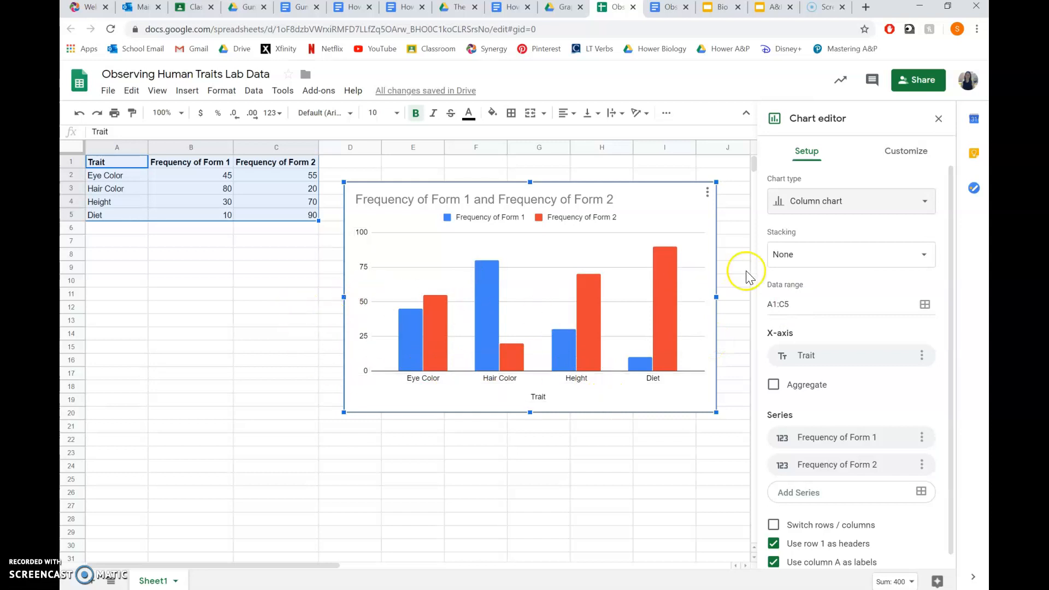
- Set the column chart's vertical axis title to "Frequency (%)"
click(903, 158)
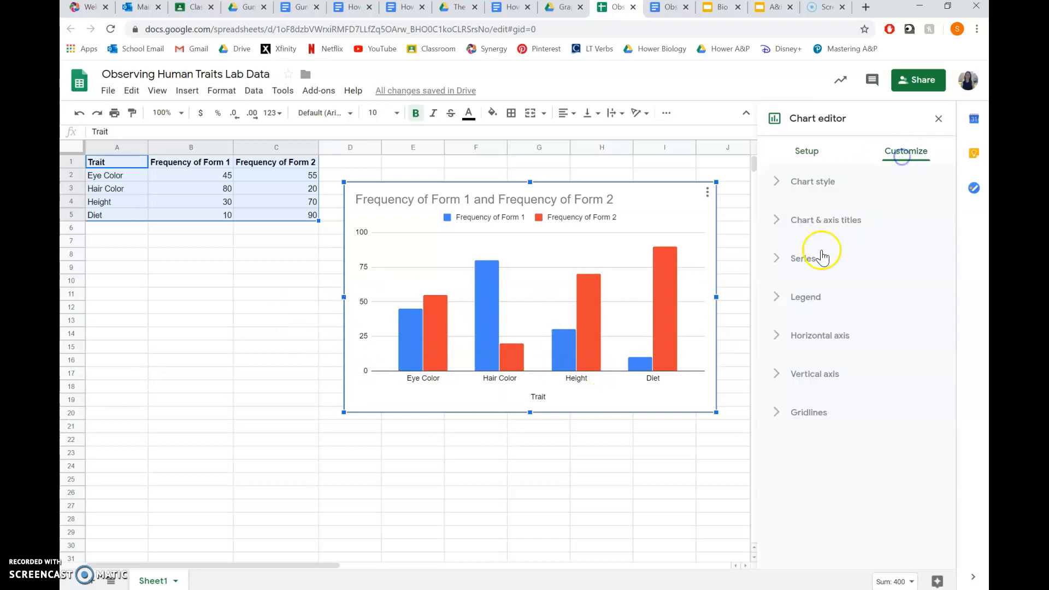
click(832, 224)
click(814, 263)
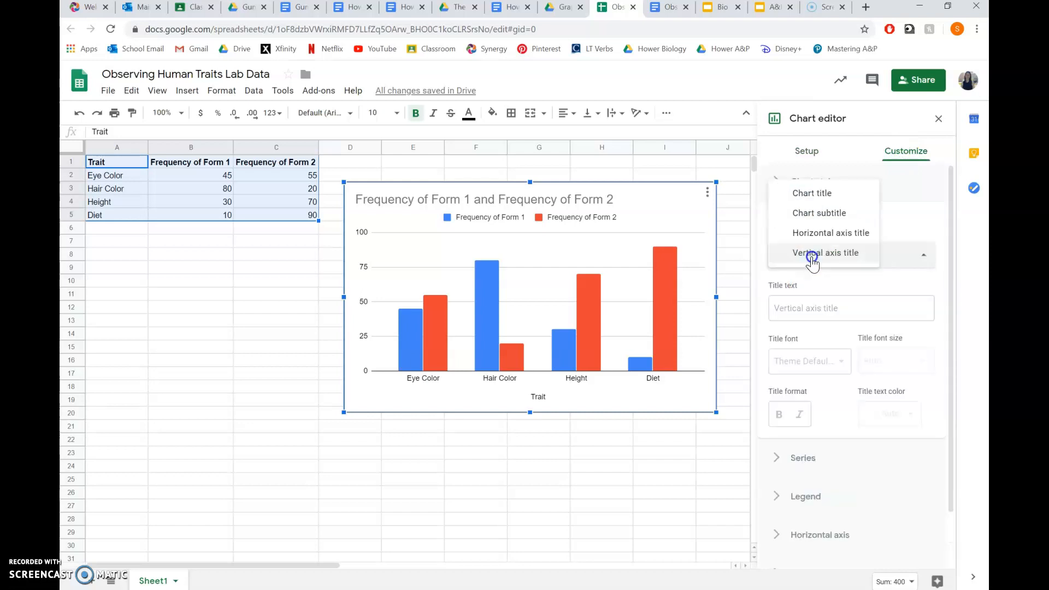
click(813, 255)
click(799, 308)
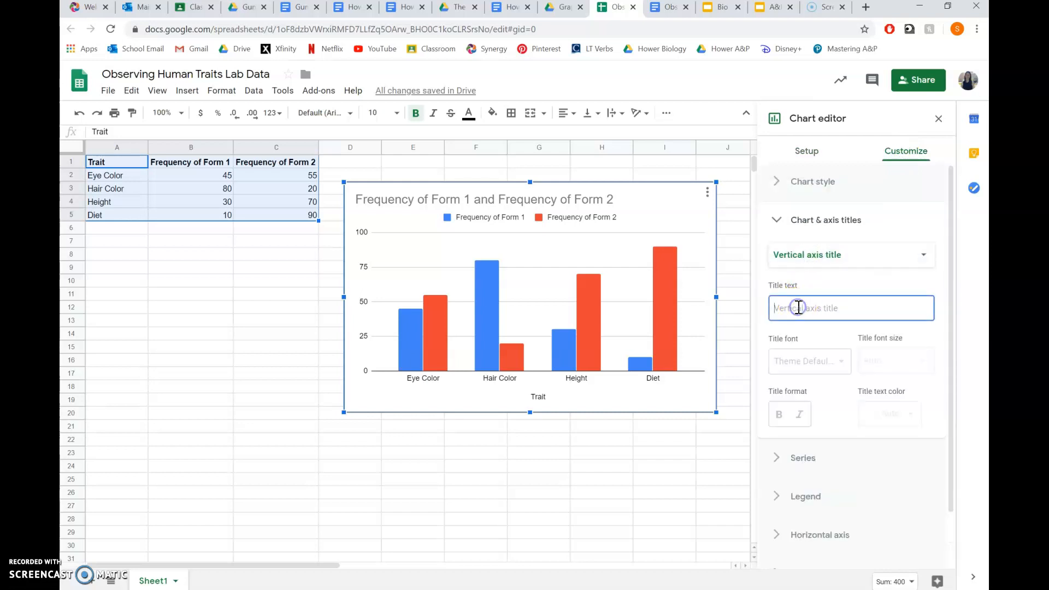
text(Frequency (%)
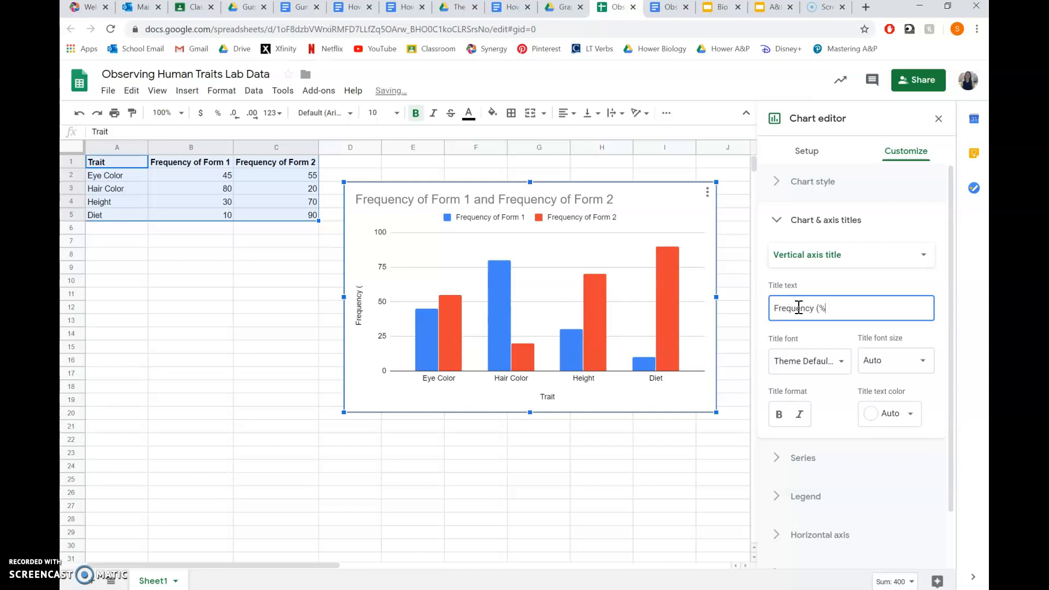
- Delete the column chart's title and close the chart and axis titles settings
click(584, 200)
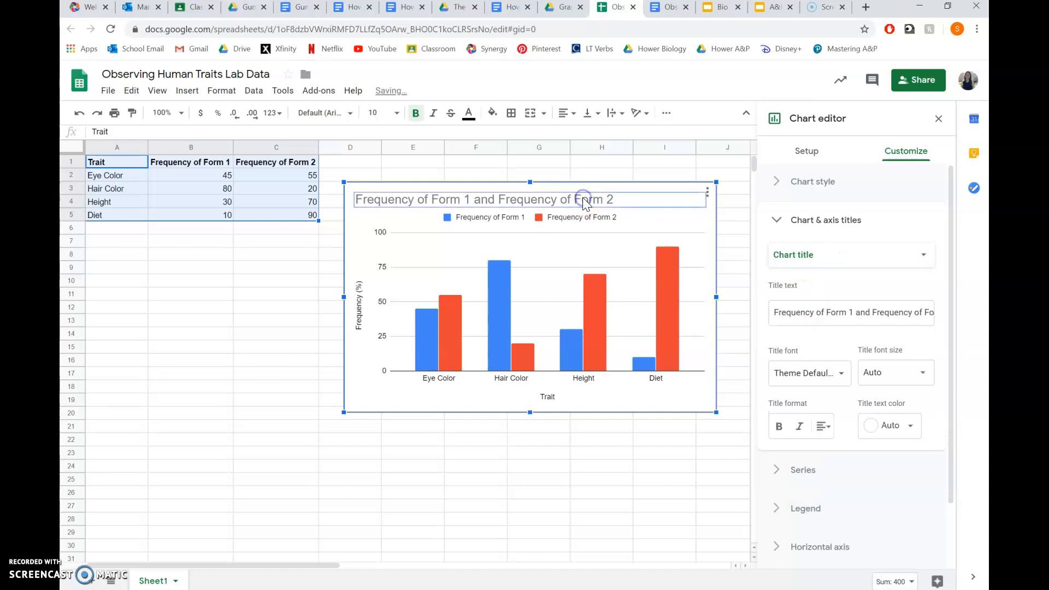
key(Delete)
click(542, 198)
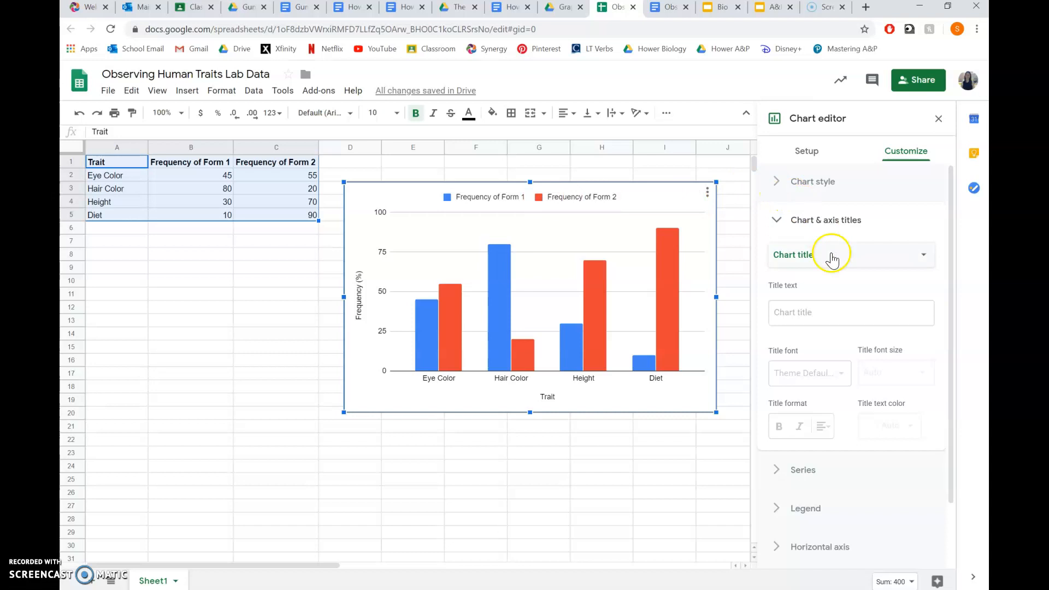
click(808, 222)
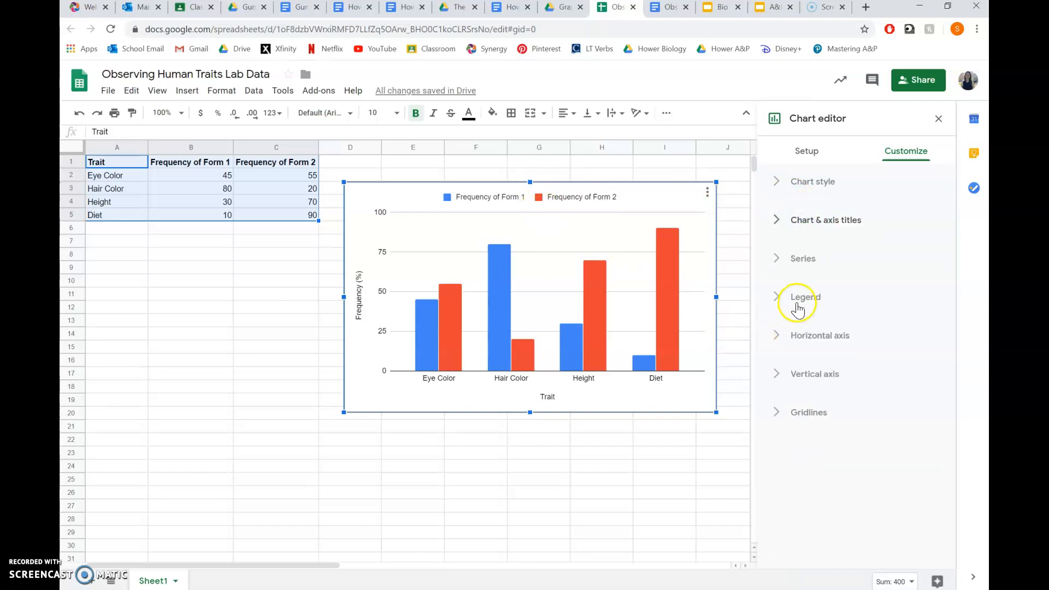
- Set the position of the column chart's legend to Right
click(807, 298)
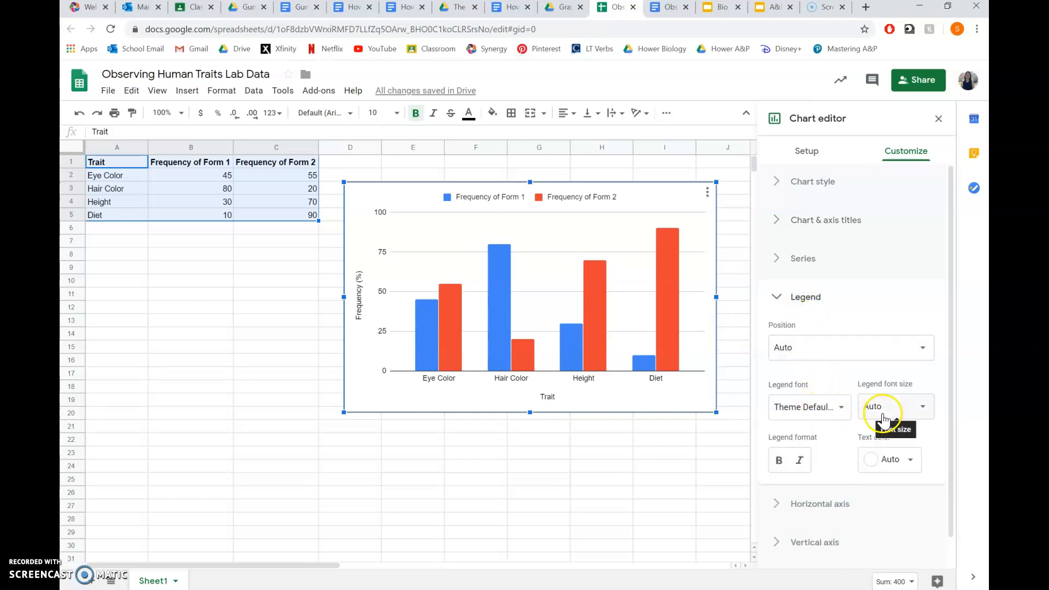
scroll(817, 426, down, 1)
click(837, 331)
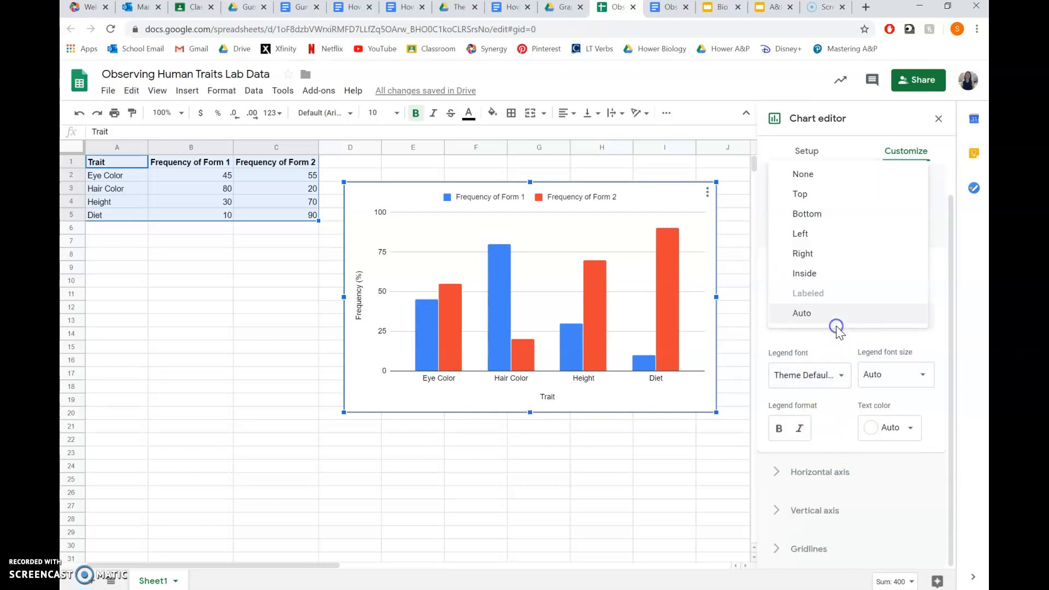
click(840, 330)
click(830, 323)
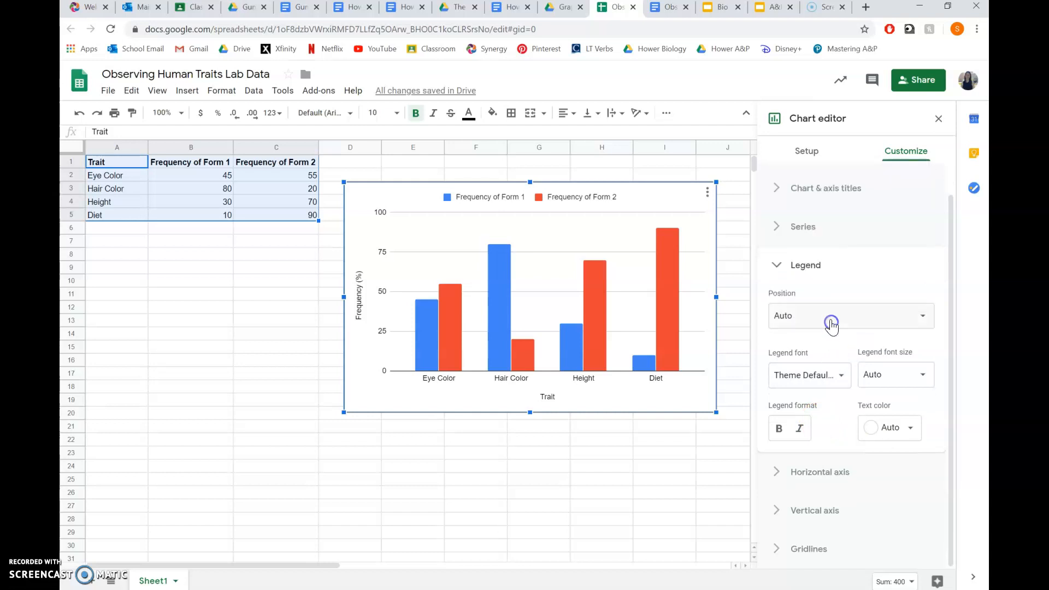
click(829, 254)
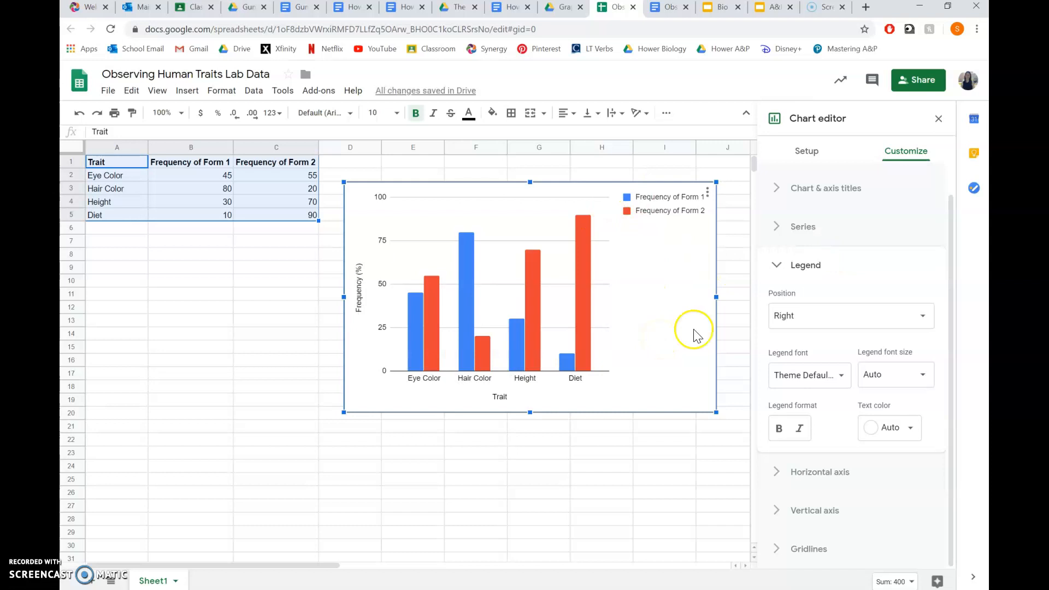
- Try the chart legend in the Bottom position, and set it back to Right
click(798, 317)
click(810, 276)
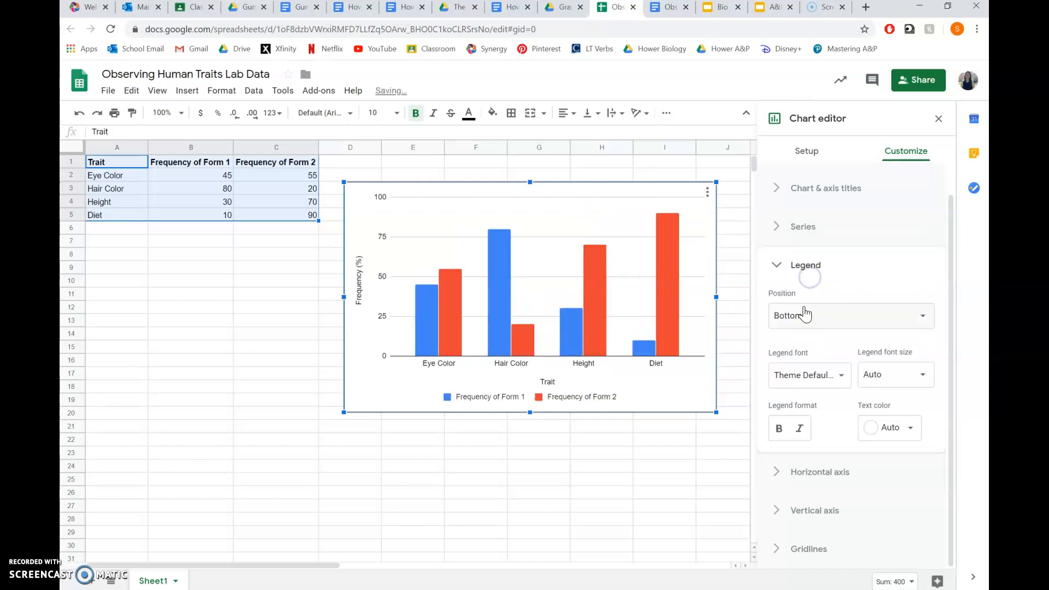
click(806, 322)
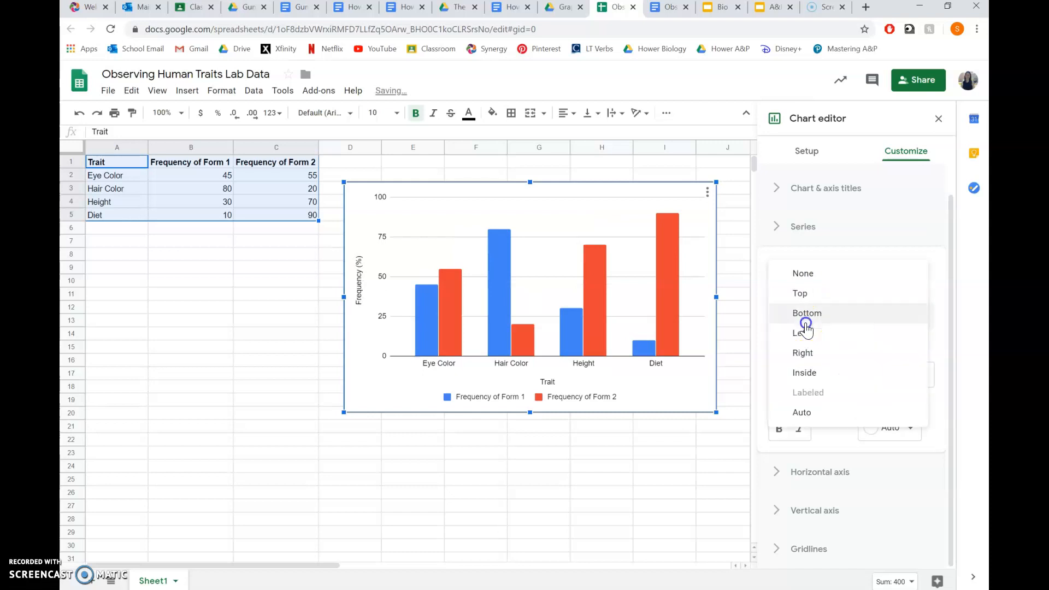
click(814, 354)
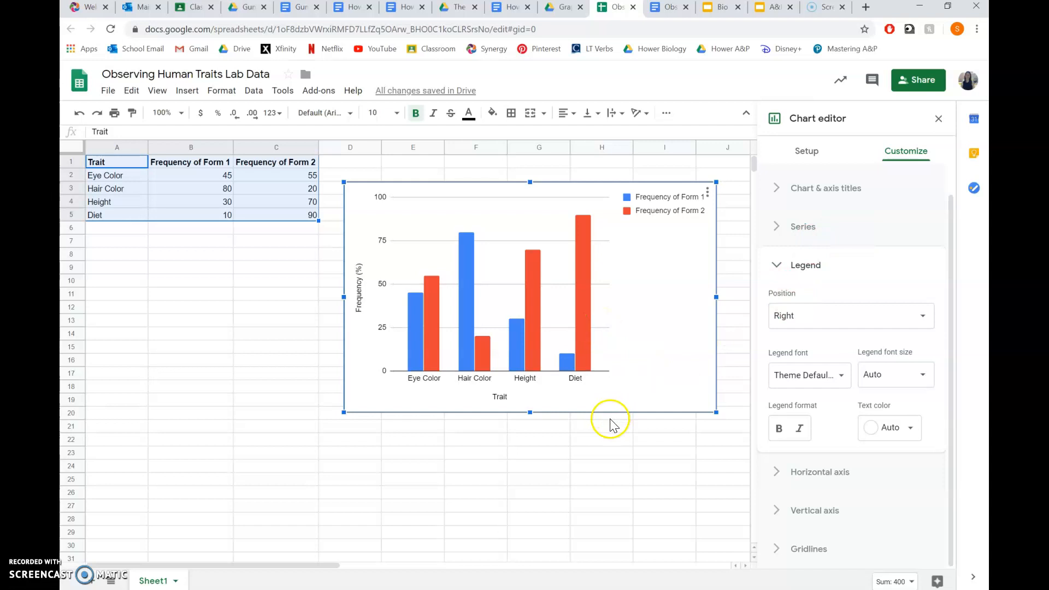
- Close the chart editor and copy the finished column chart
click(589, 457)
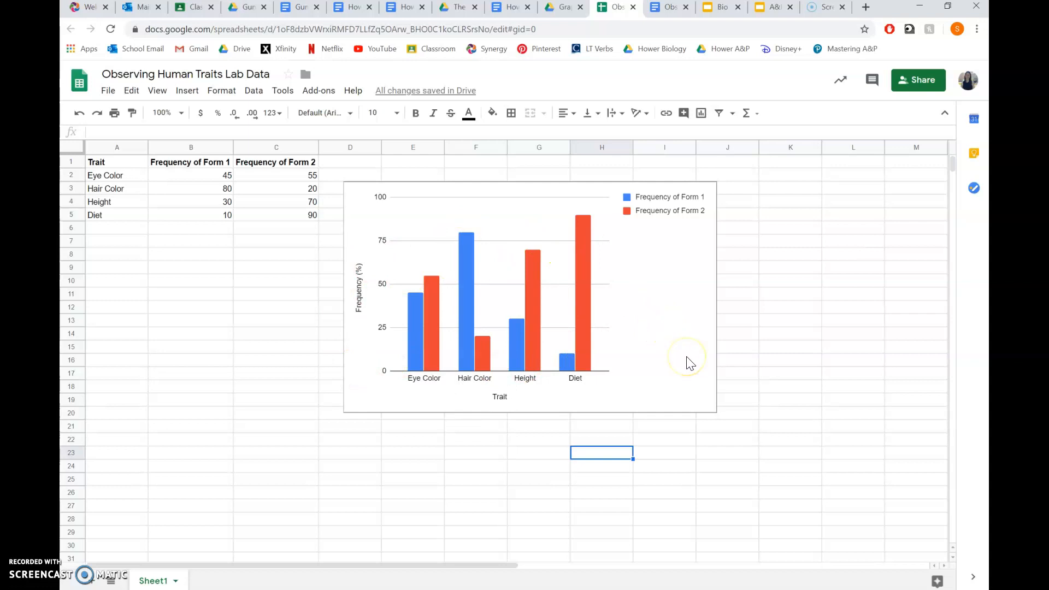
click(687, 373)
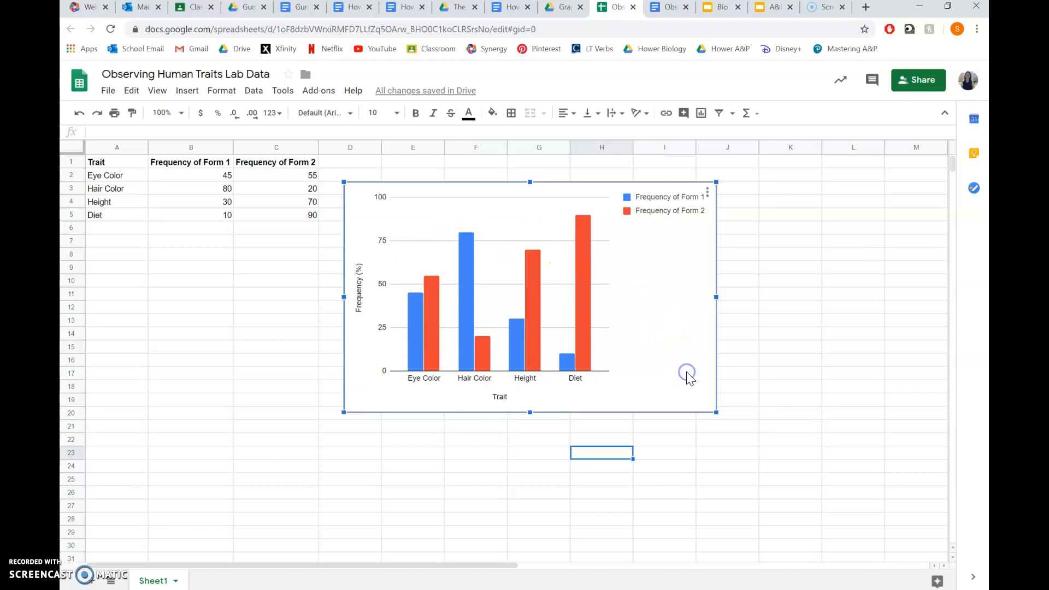
click(707, 195)
click(671, 296)
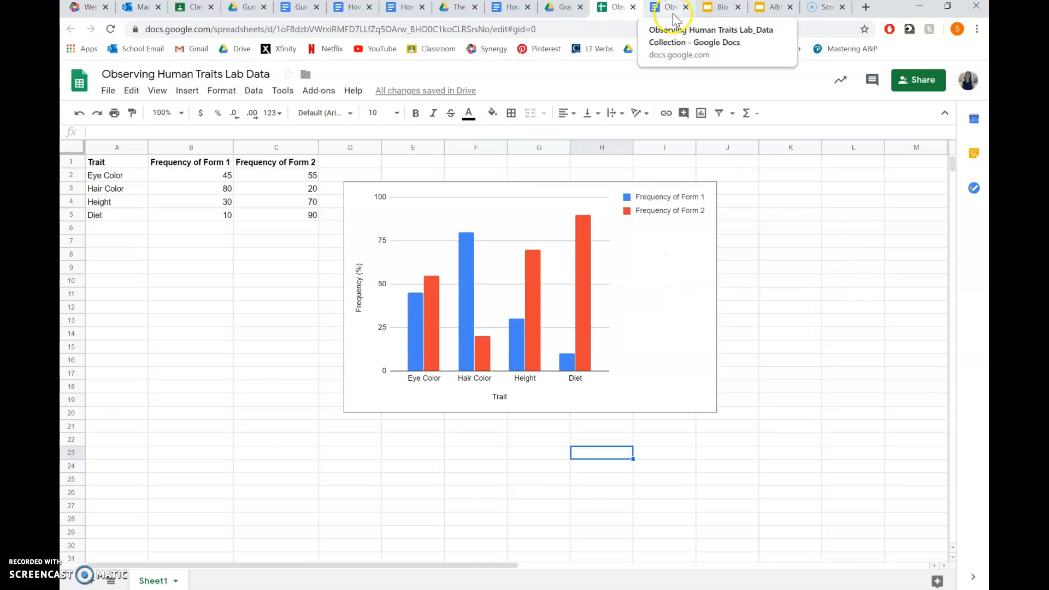
- Switch to Google Drive and create a blank Google Docs document in the Graphing Video folder
click(564, 7)
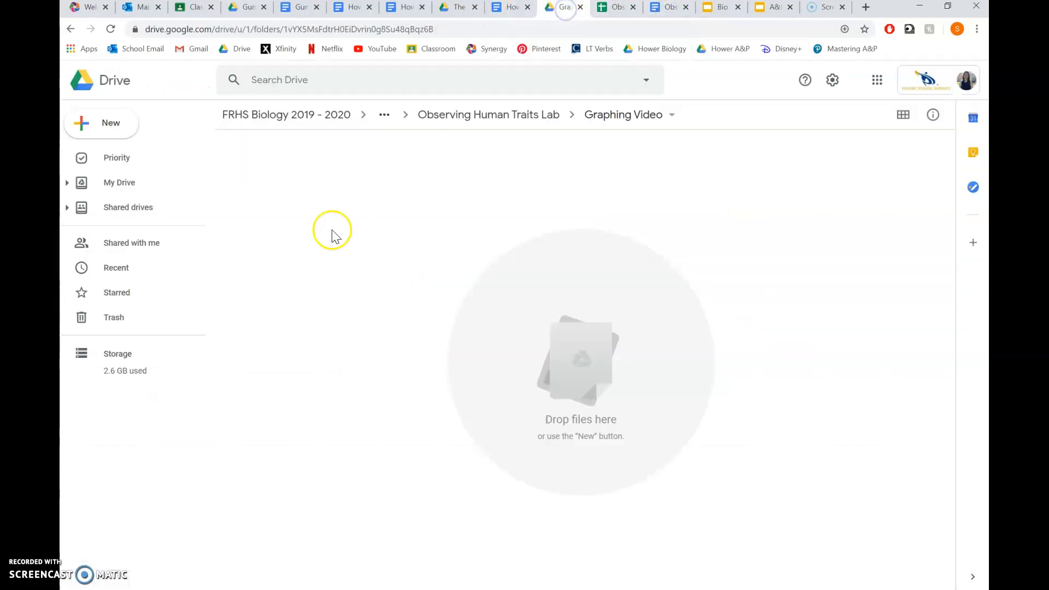
click(94, 122)
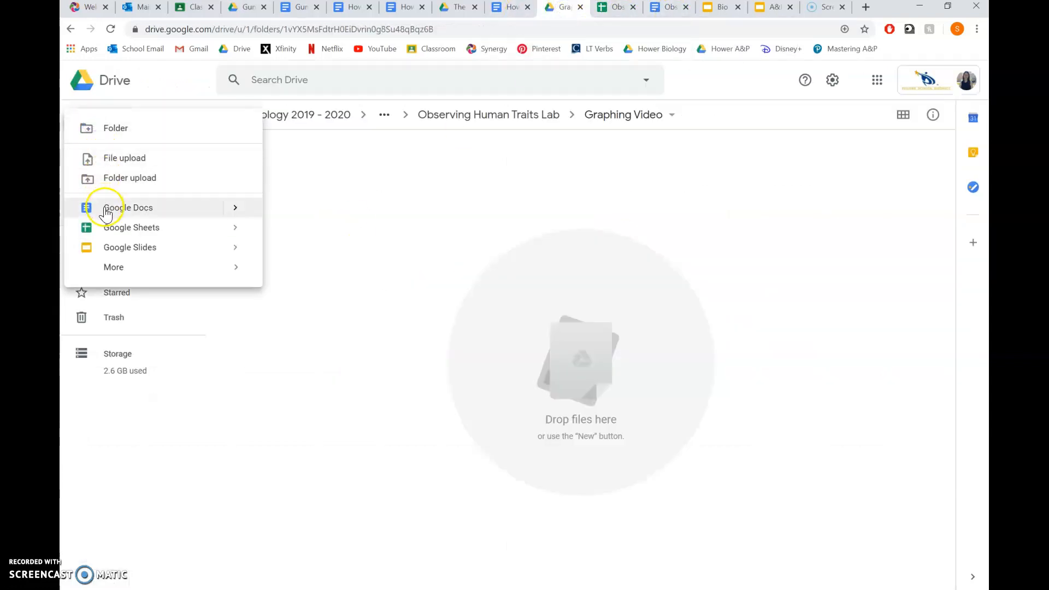
click(105, 212)
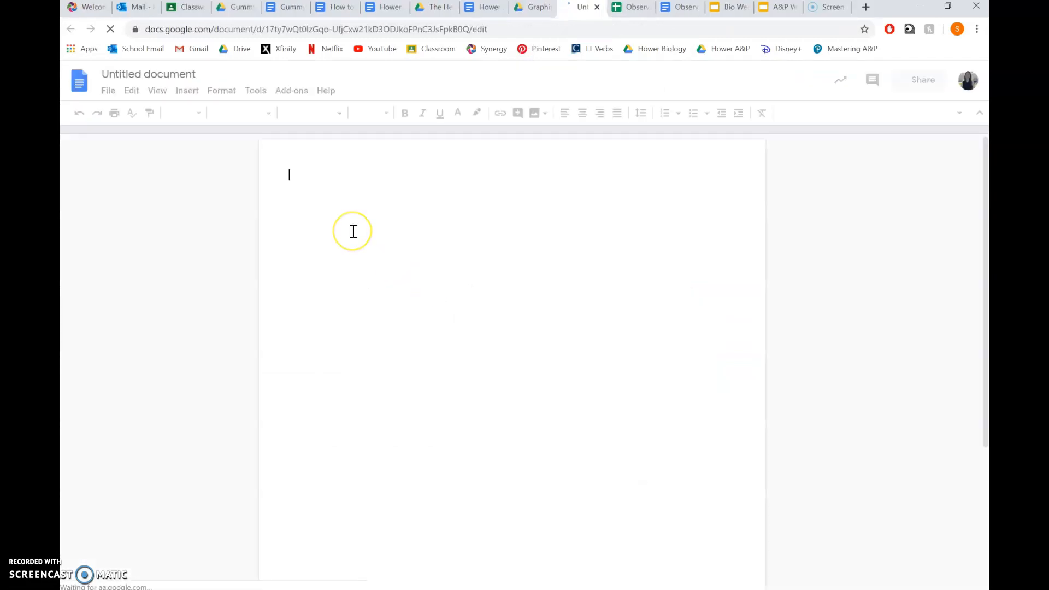
- Add a centred "Results" heading on the first line of the document and start a new line below it
text(Resu)
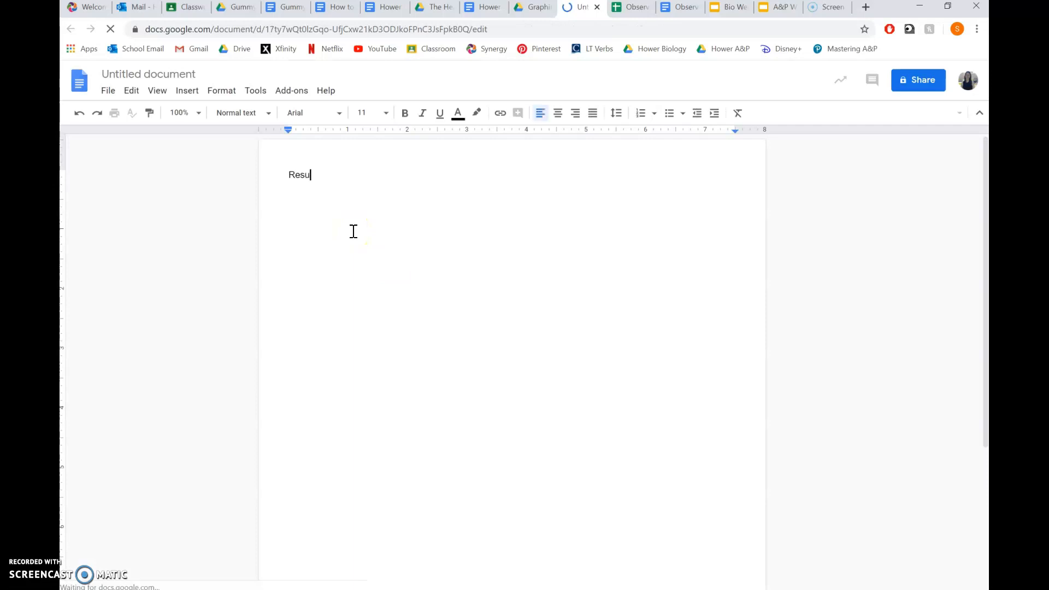
text(lts)
key(Return)
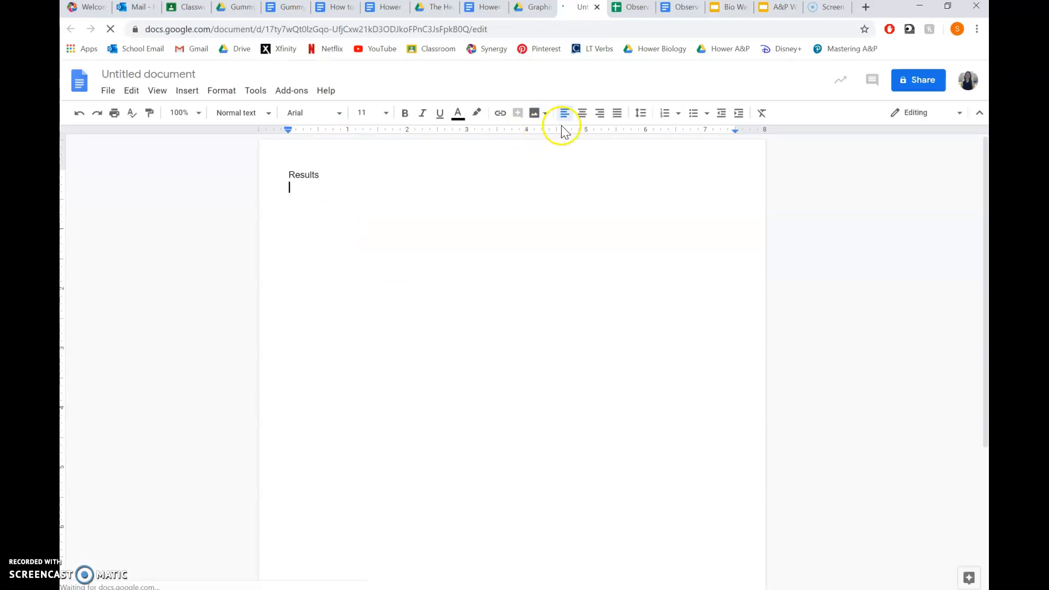
double_click(305, 174)
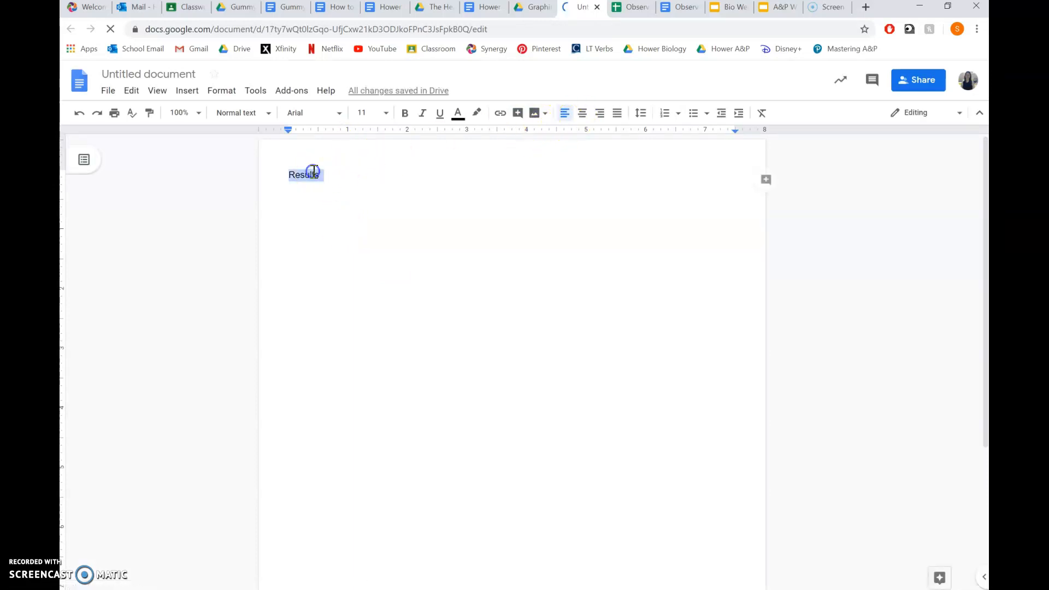
click(583, 116)
click(550, 178)
key(Return)
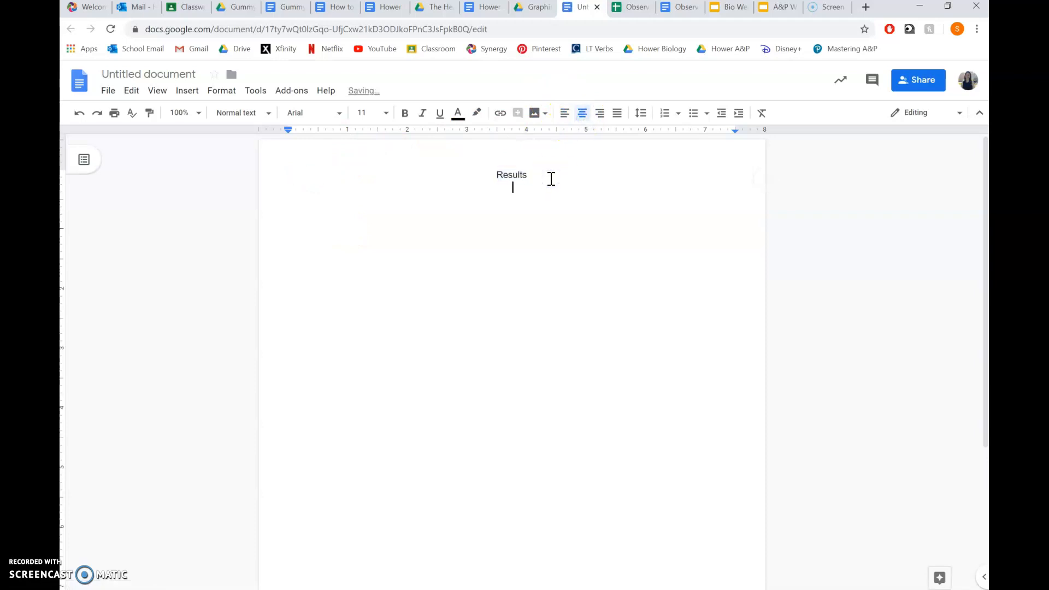
- Paste the copied column chart below the Results heading with the Link to spreadsheet option
right_click(508, 212)
click(535, 265)
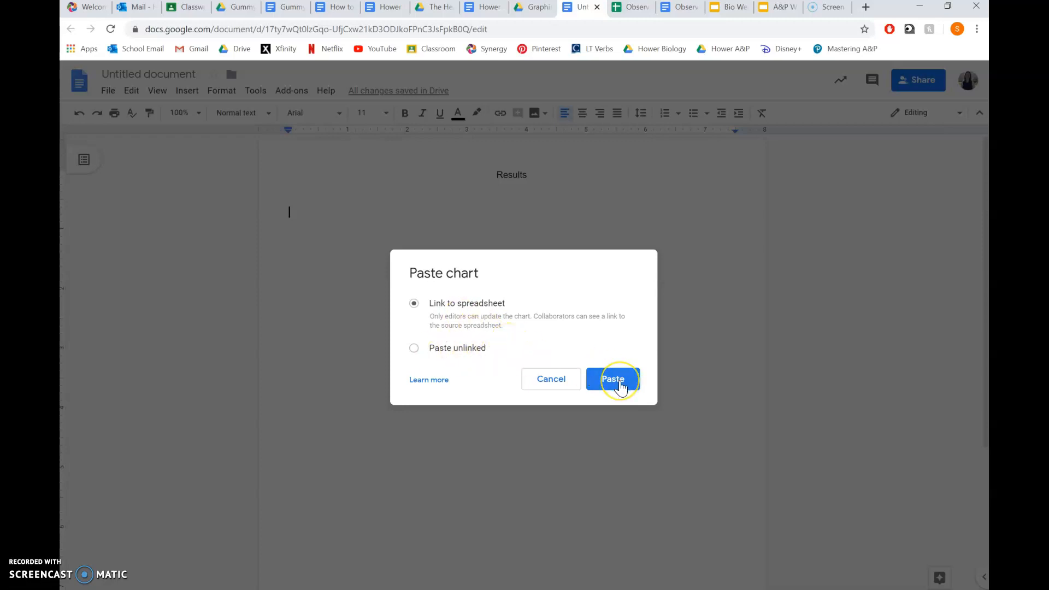
click(620, 386)
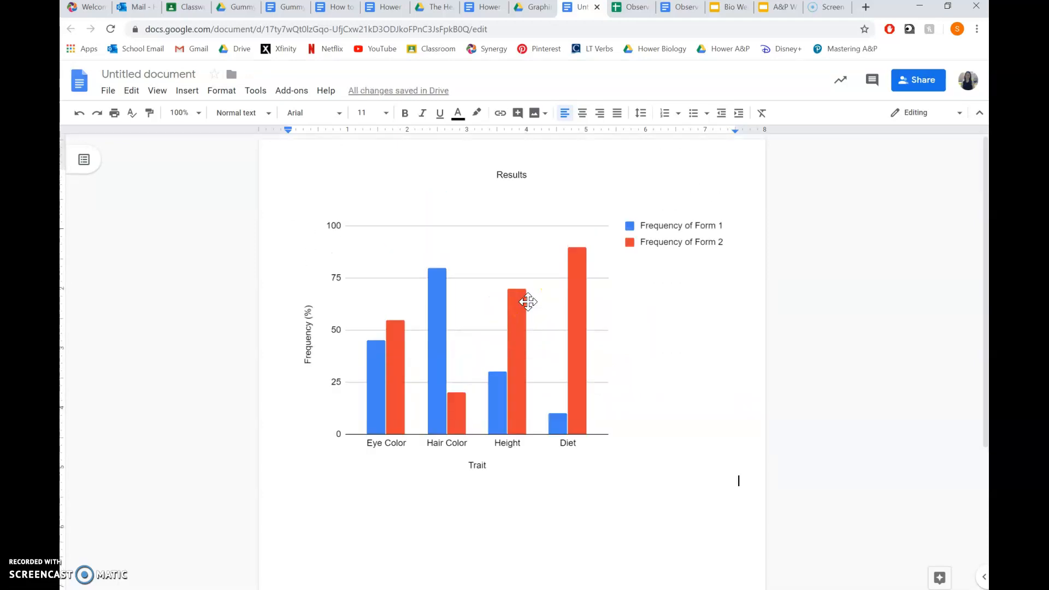
- Left-align the blank line between the Results heading and the chart
click(546, 206)
click(522, 332)
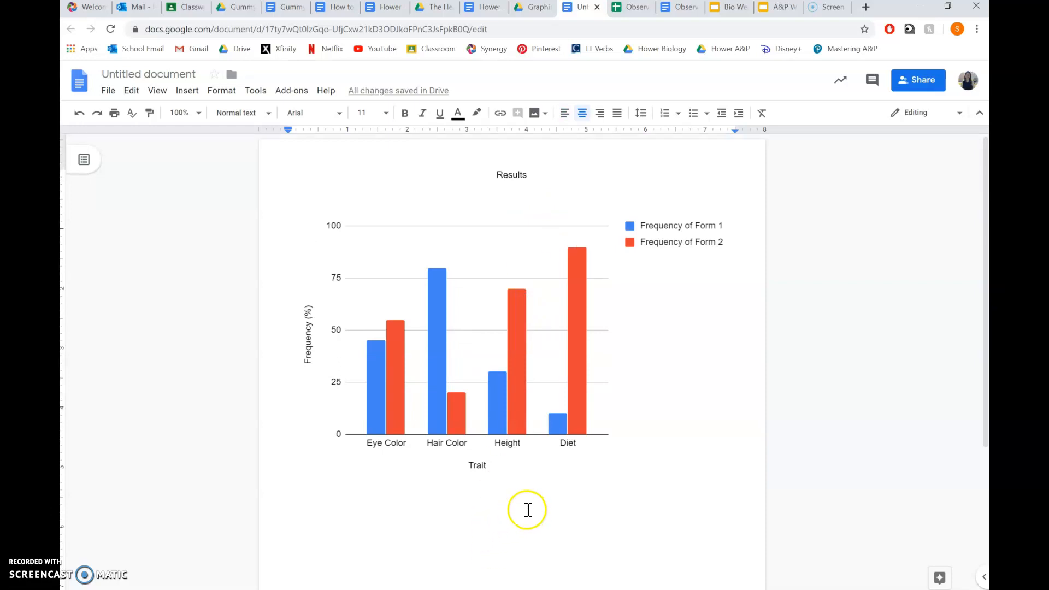
click(571, 122)
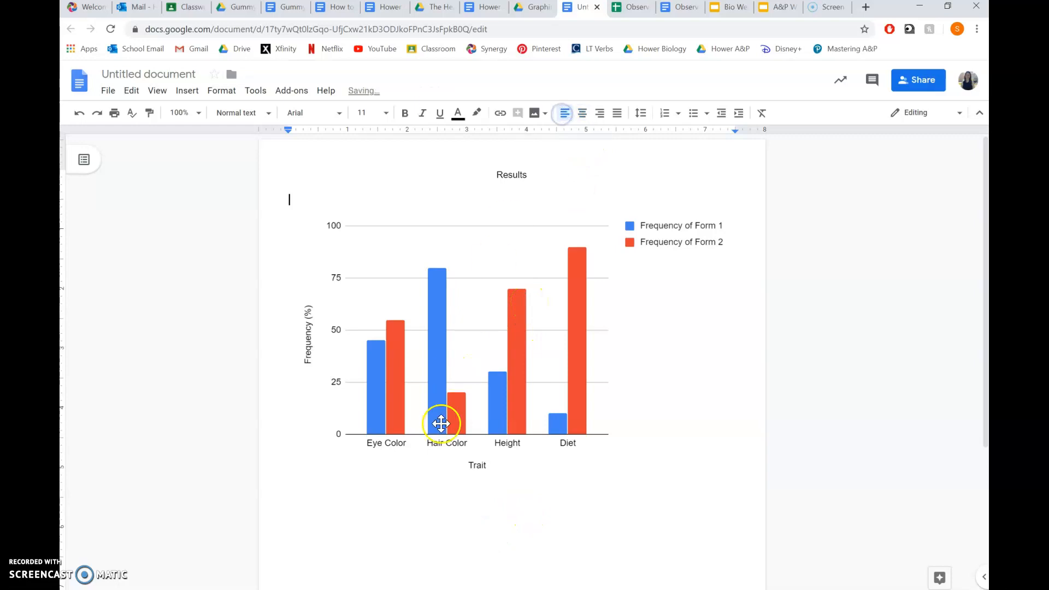
- Add the left-aligned caption "Figure 1. Frequency of Different Forms of Traits." below the chart
click(422, 502)
click(418, 503)
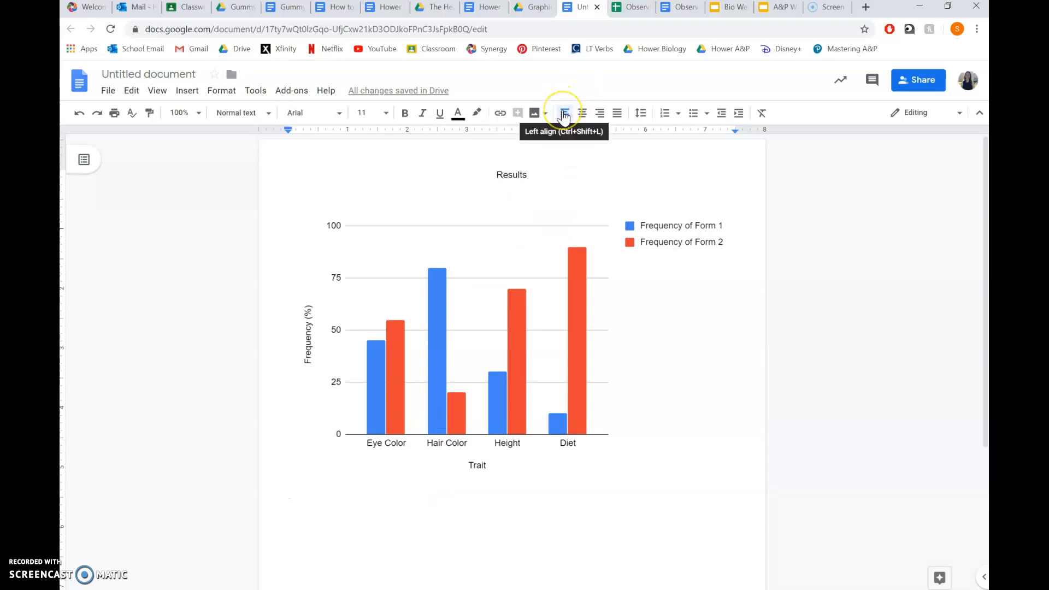
text(Figure 1.)
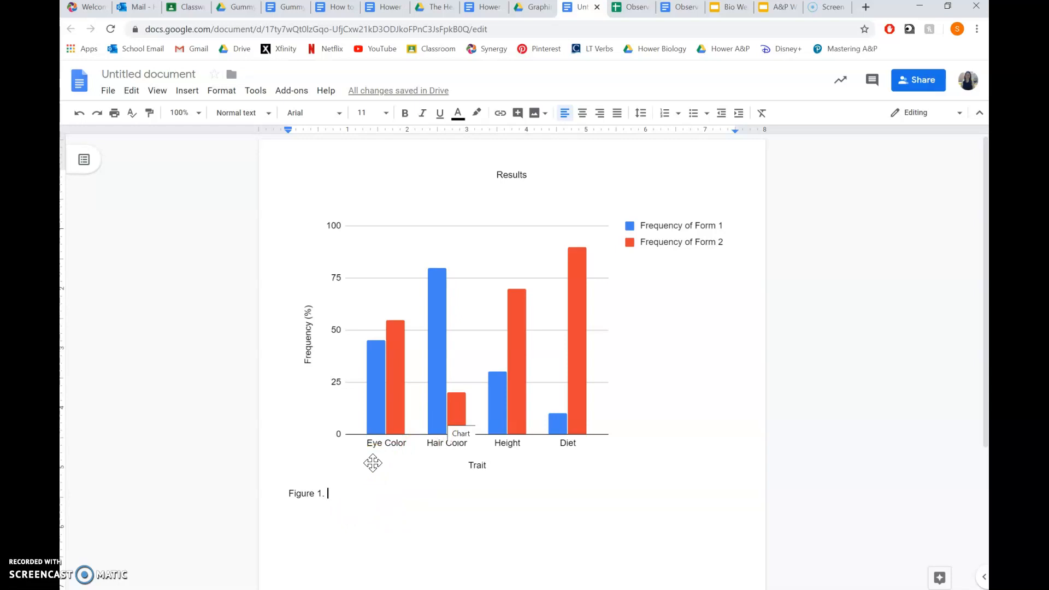
text(Frequency of Diff)
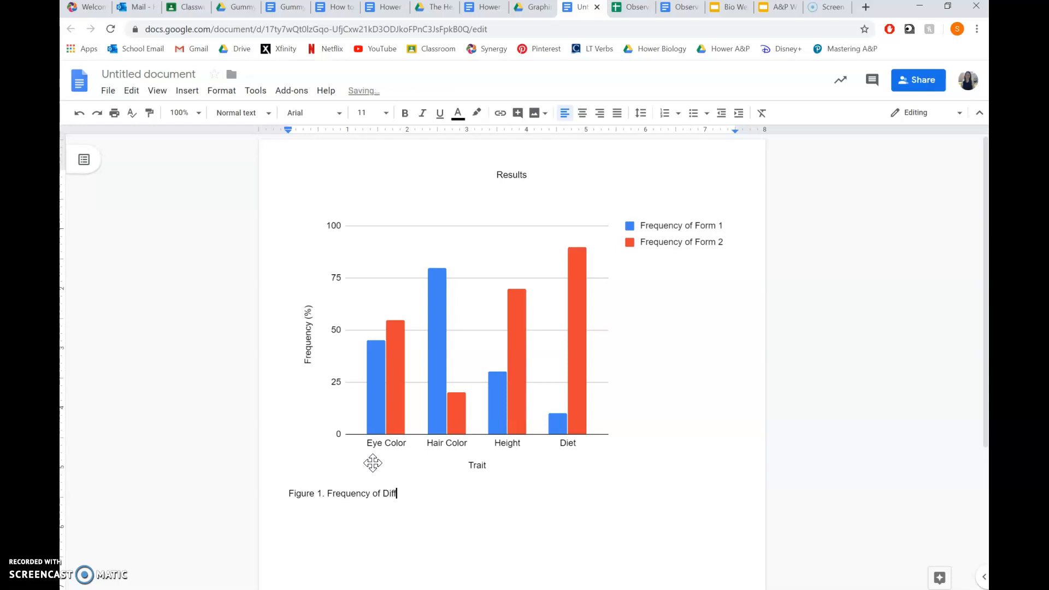
text(erent Forms of Traits)
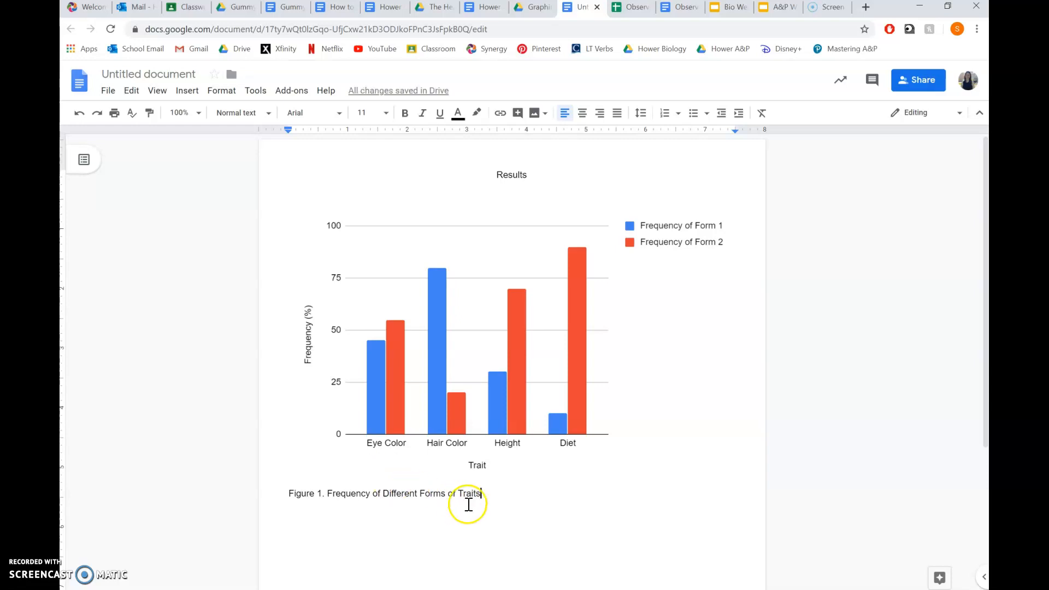
text(.)
click(581, 505)
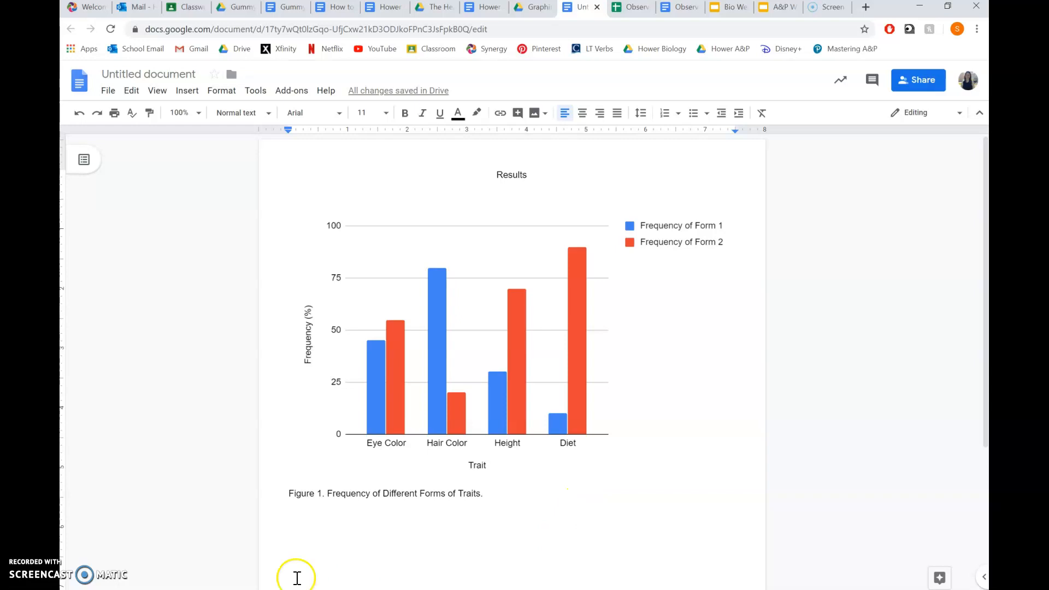